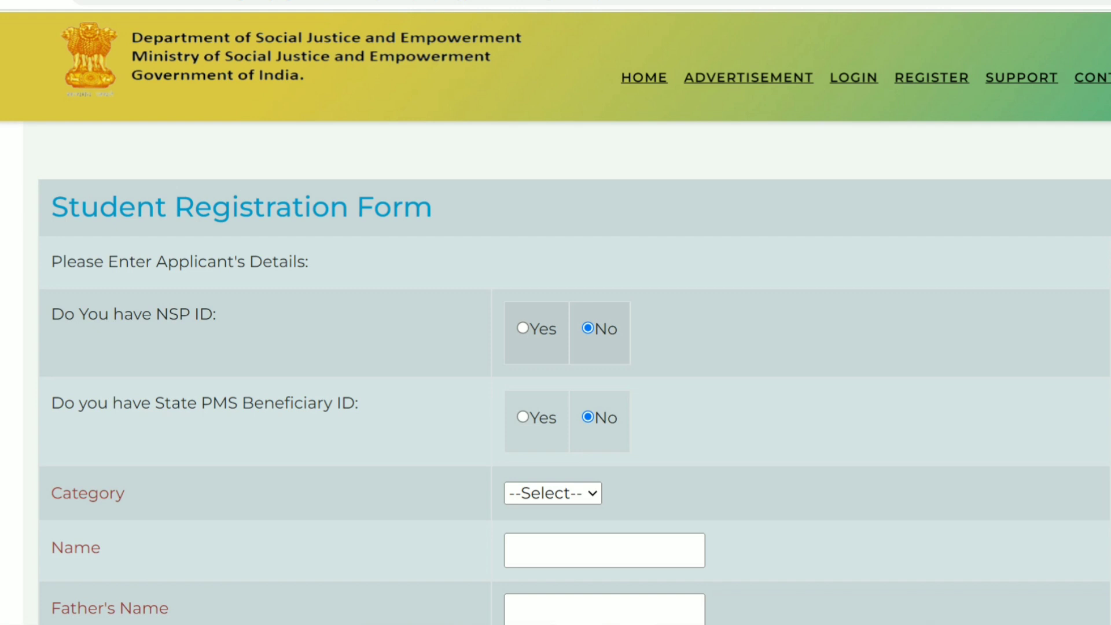
# Set the registration Category to OBC.
pyautogui.scroll(-3, 556, 371)
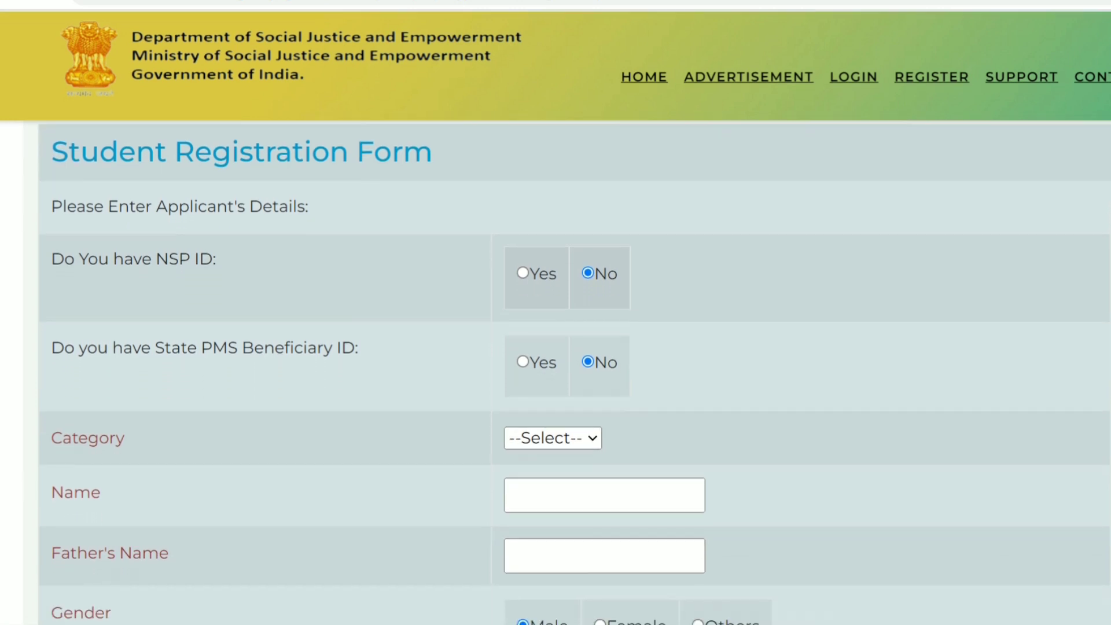
pyautogui.scroll(-2, 556, 371)
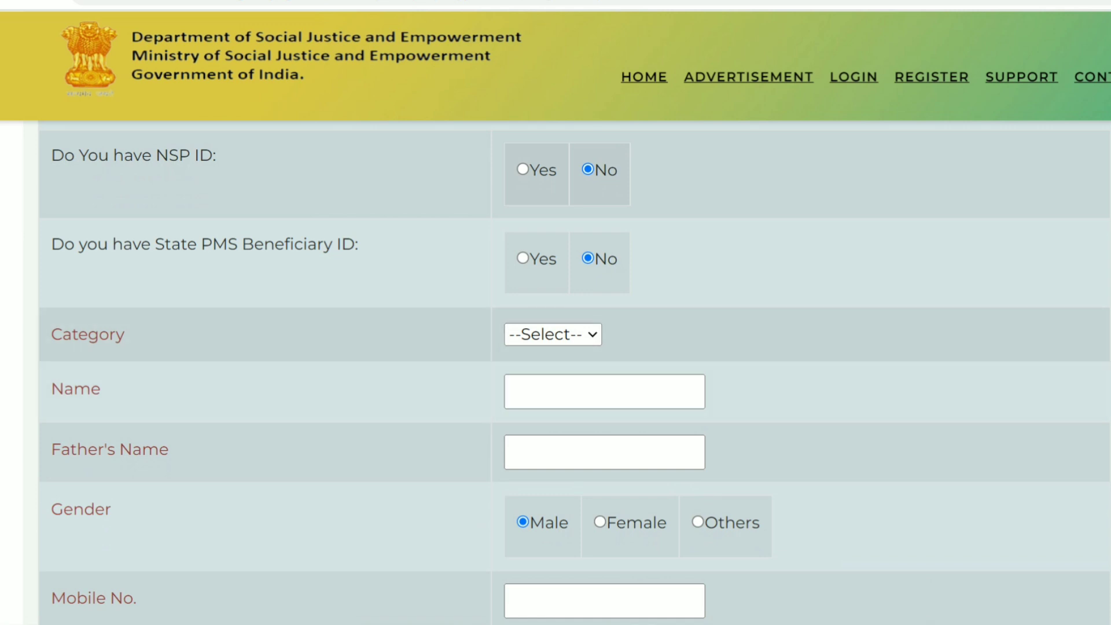
pyautogui.click(554, 335)
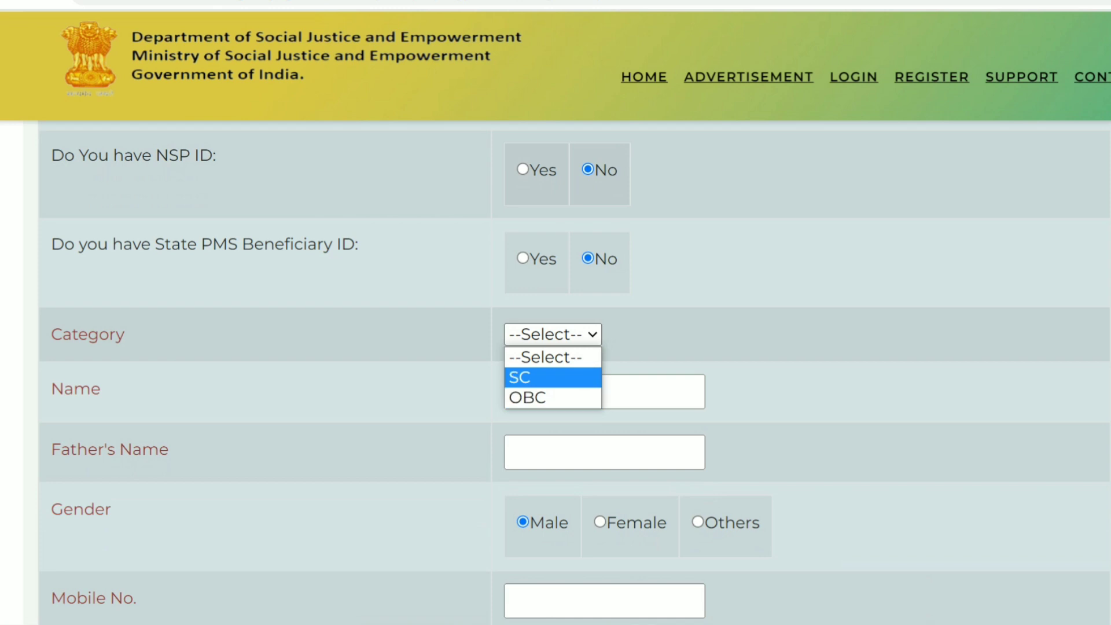
pyautogui.click(553, 398)
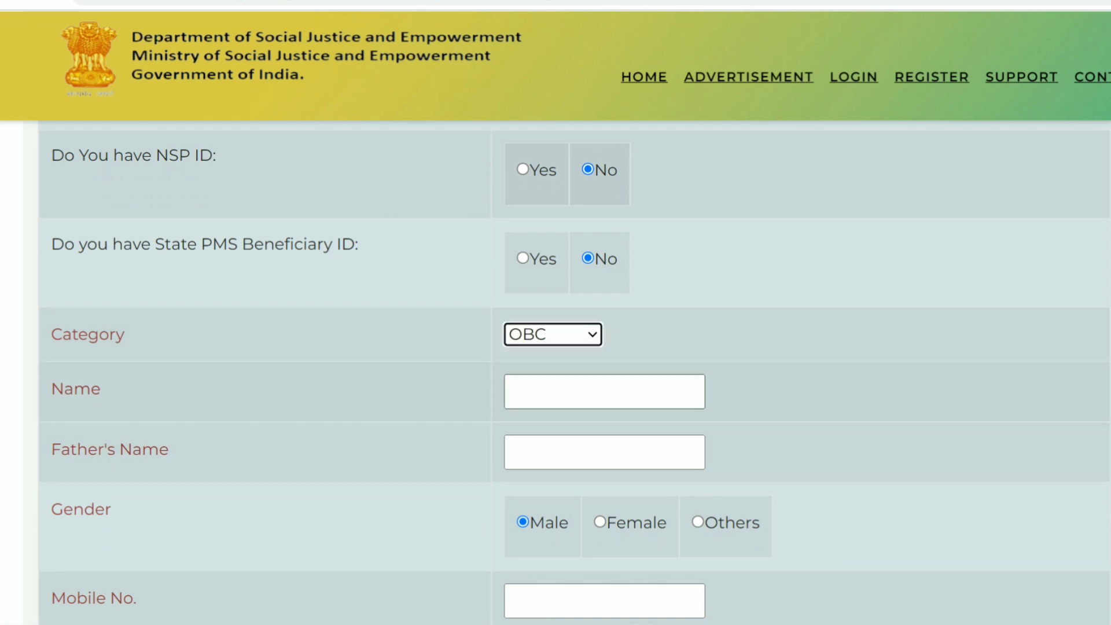
# Enter the applicant's full name in the Name field.
pyautogui.click(605, 391)
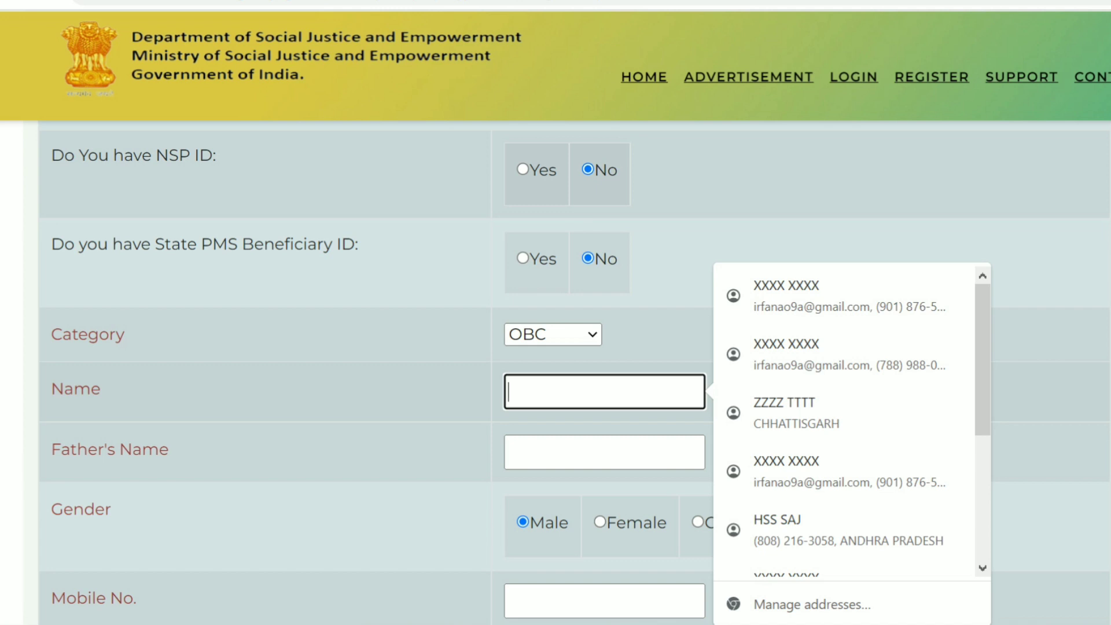
pyautogui.write('X')
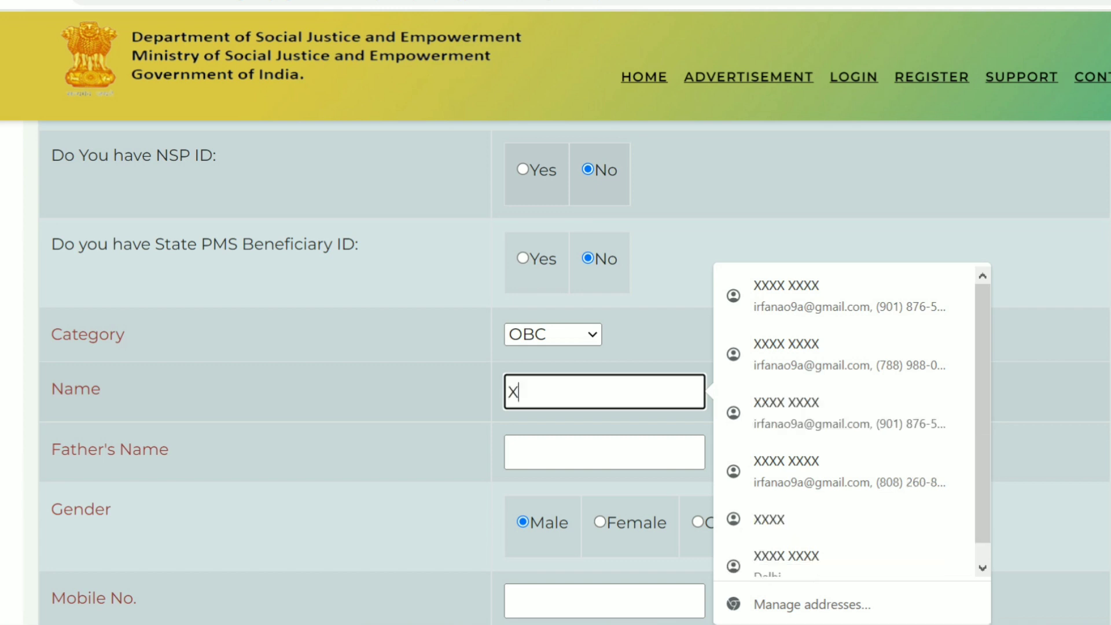
pyautogui.write('XXX XXXX')
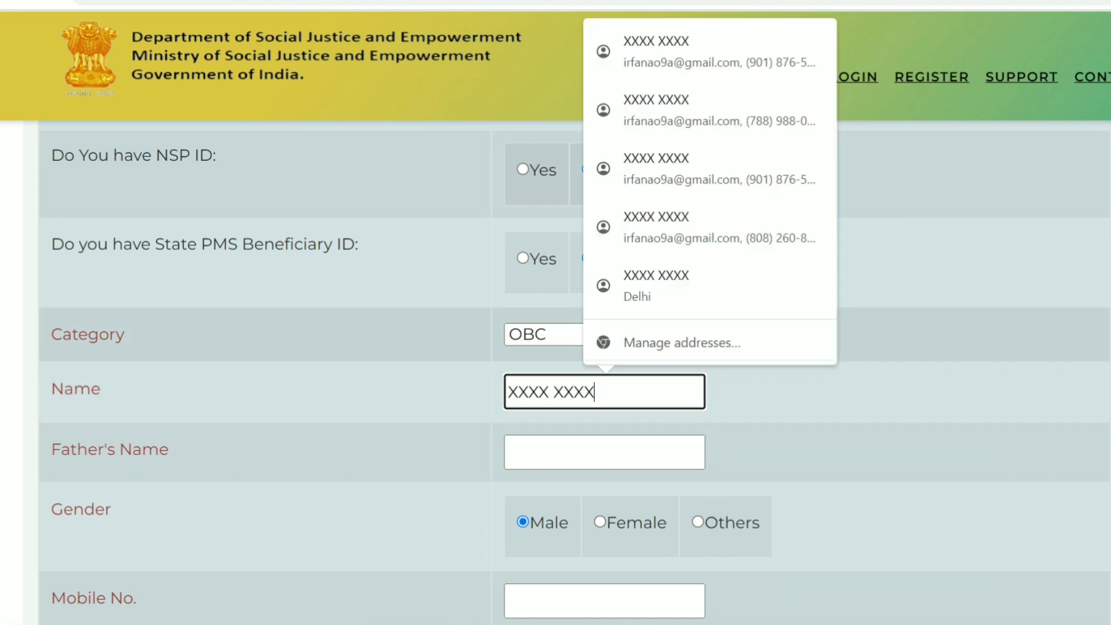
pyautogui.click(776, 446)
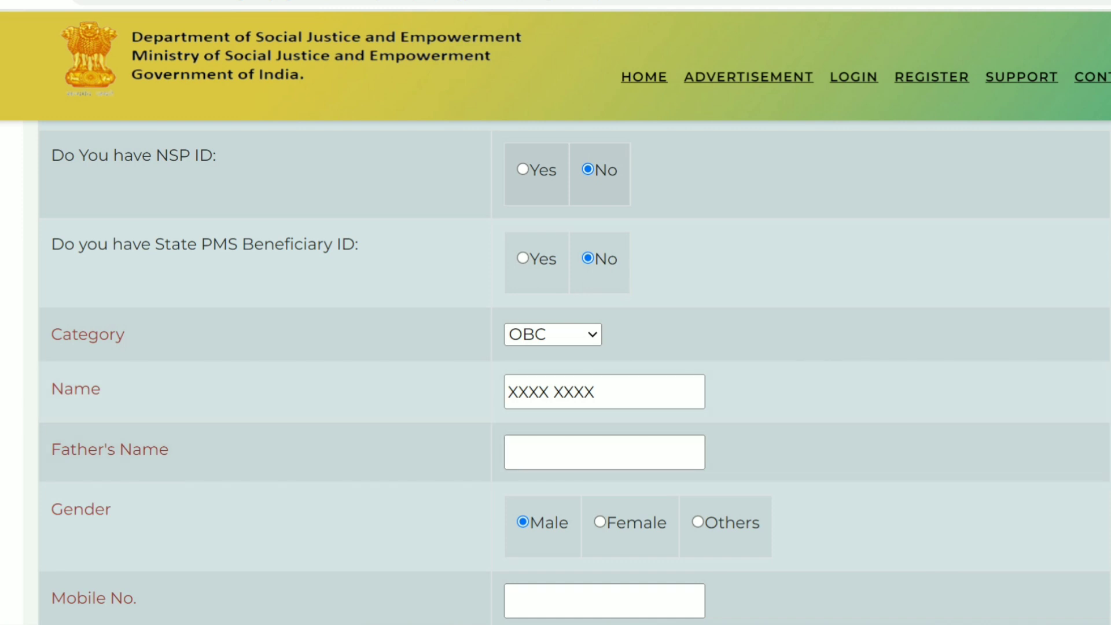
# Enter the account password in Password and Confirm Password, then open the 10th-exam state list.
pyautogui.scroll(-5, 575, 372)
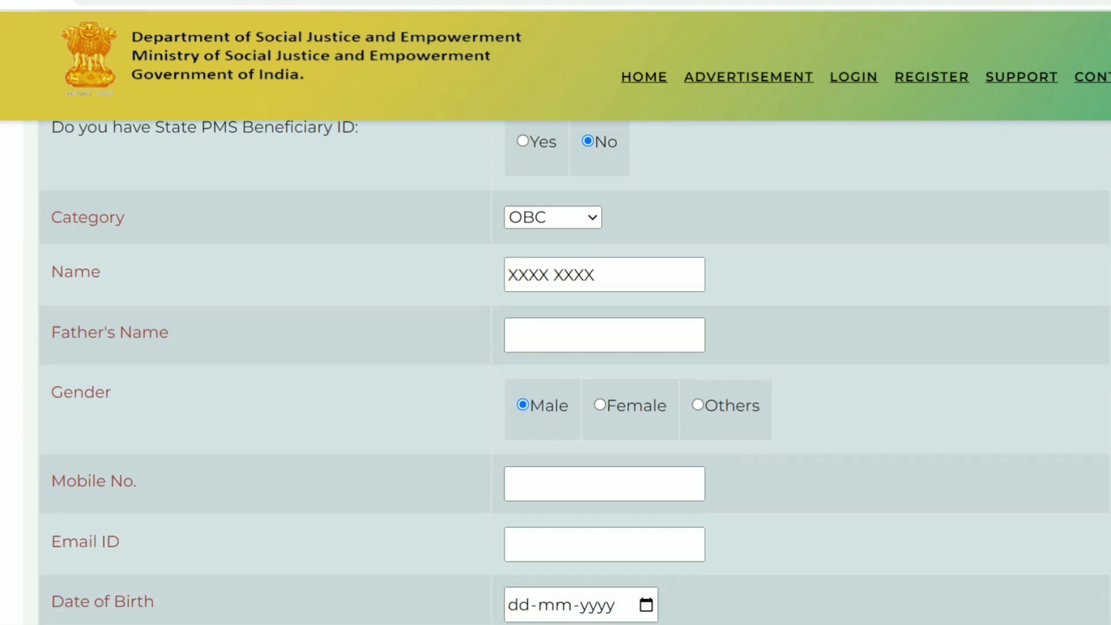
pyautogui.scroll(-2, 575, 372)
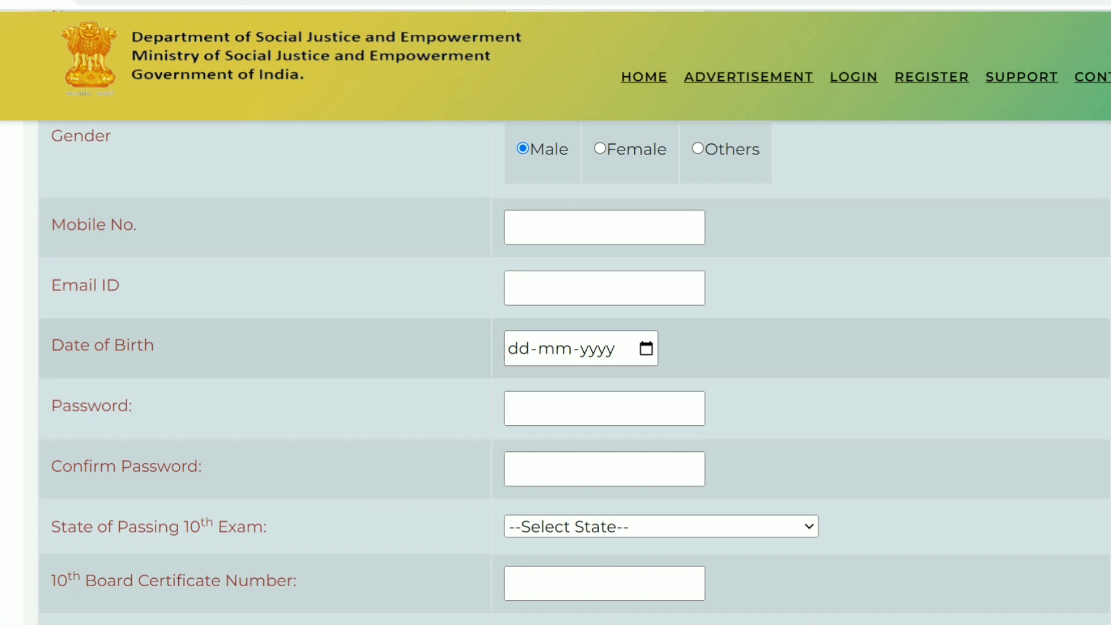
pyautogui.click(605, 409)
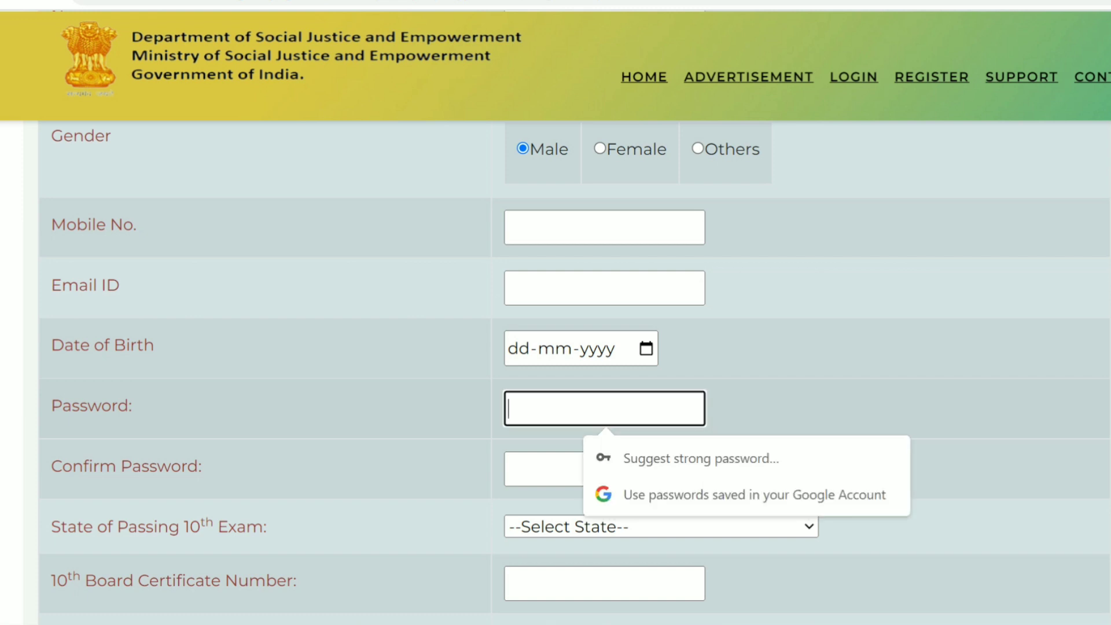
pyautogui.write('••••••••')
pyautogui.click(822, 409)
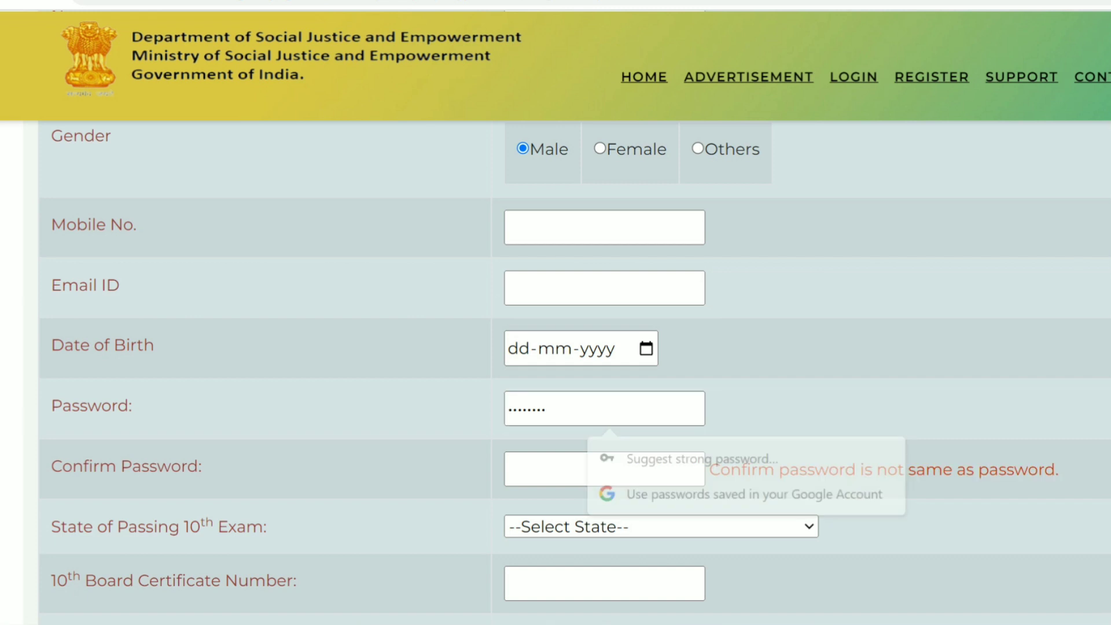
pyautogui.click(605, 469)
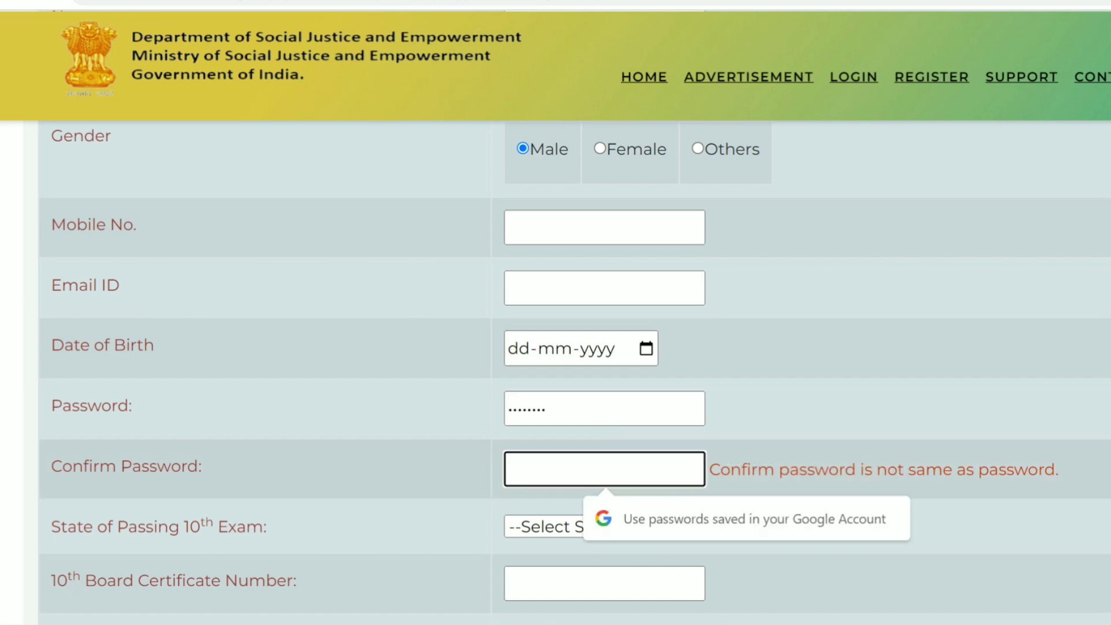
pyautogui.write('Tes')
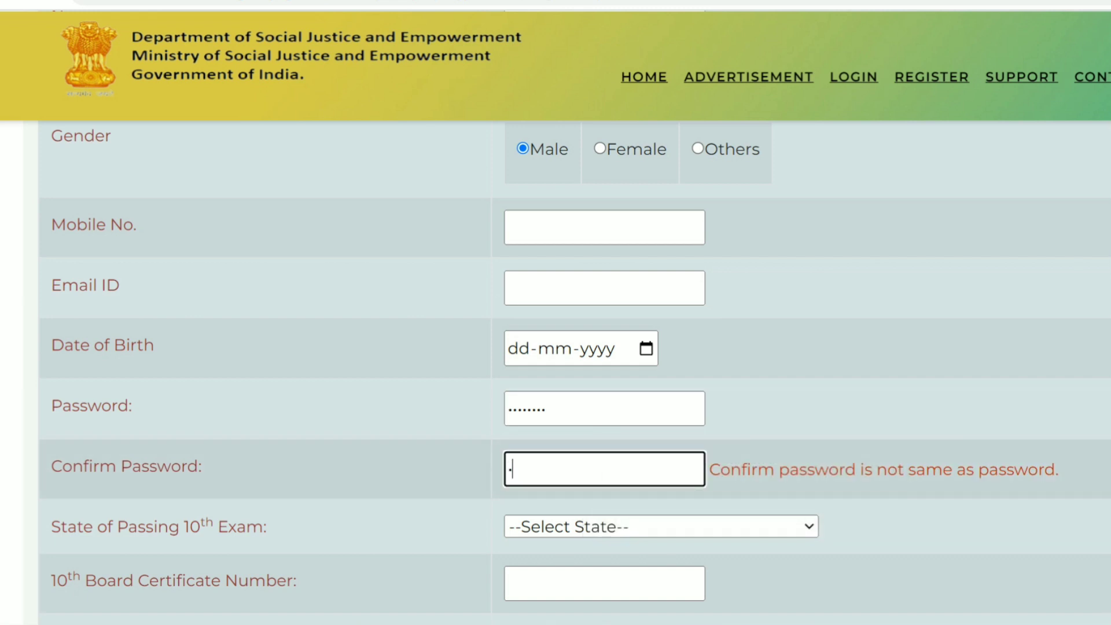
pyautogui.write('t@123')
pyautogui.click(868, 409)
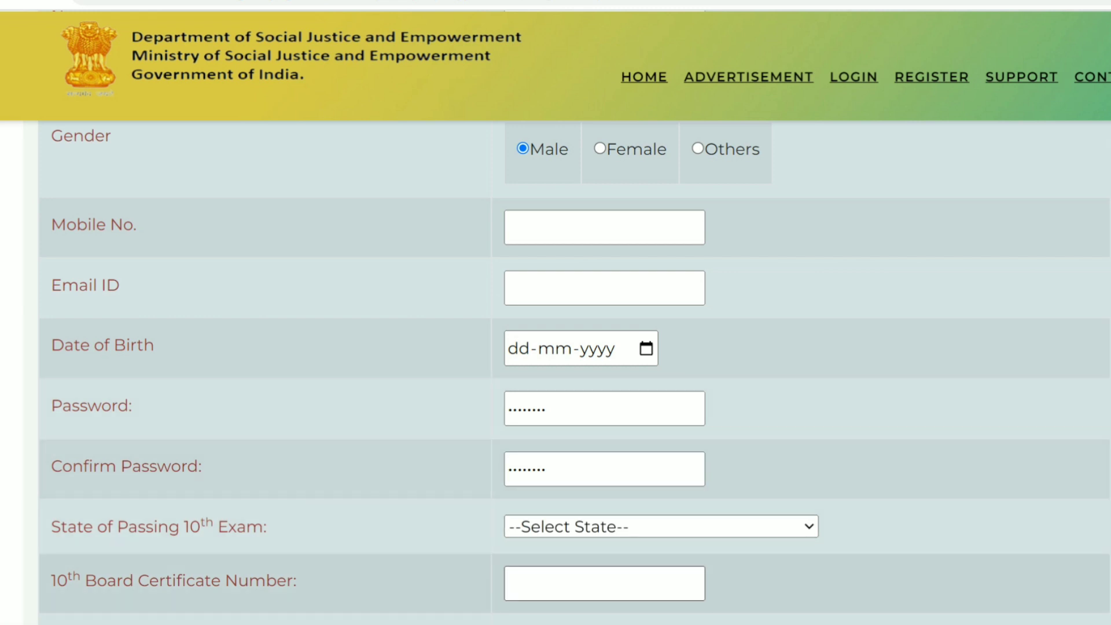
pyautogui.click(662, 527)
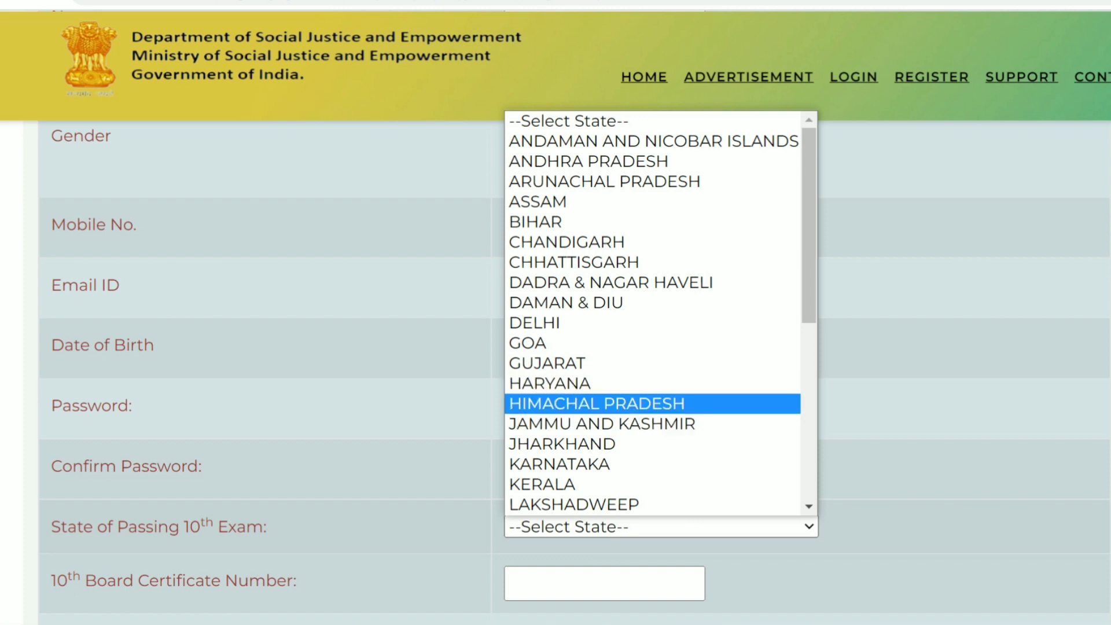
# Choose HIMACHAL PRADESH as the 10th-exam state and enter the captcha code.
pyautogui.click(596, 404)
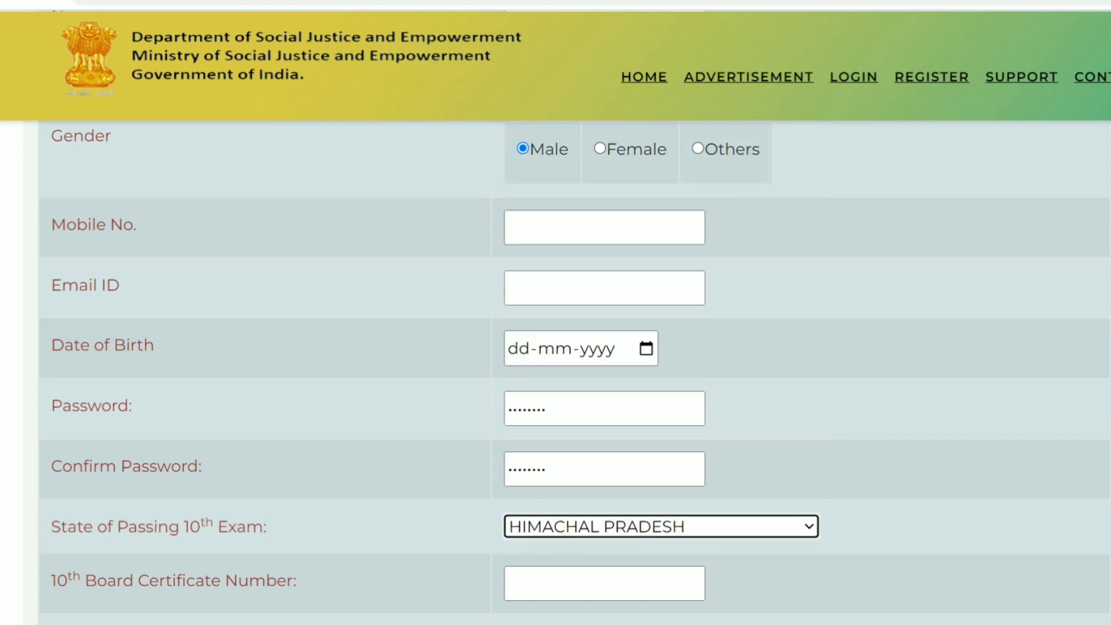
pyautogui.scroll(-5, 556, 348)
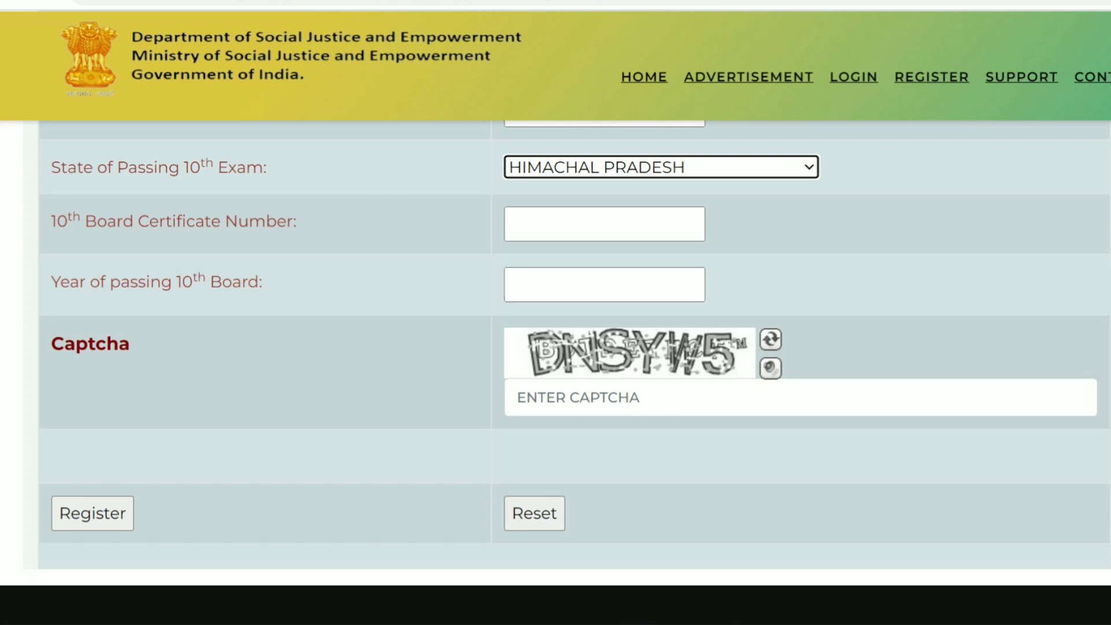
pyautogui.click(602, 397)
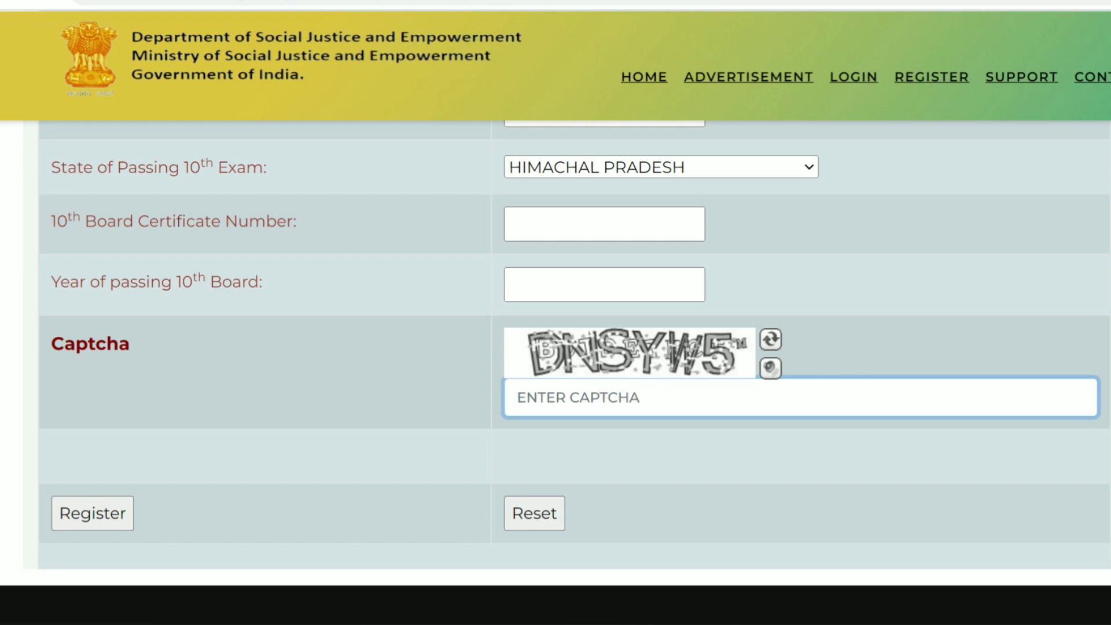
pyautogui.write('DNSY')
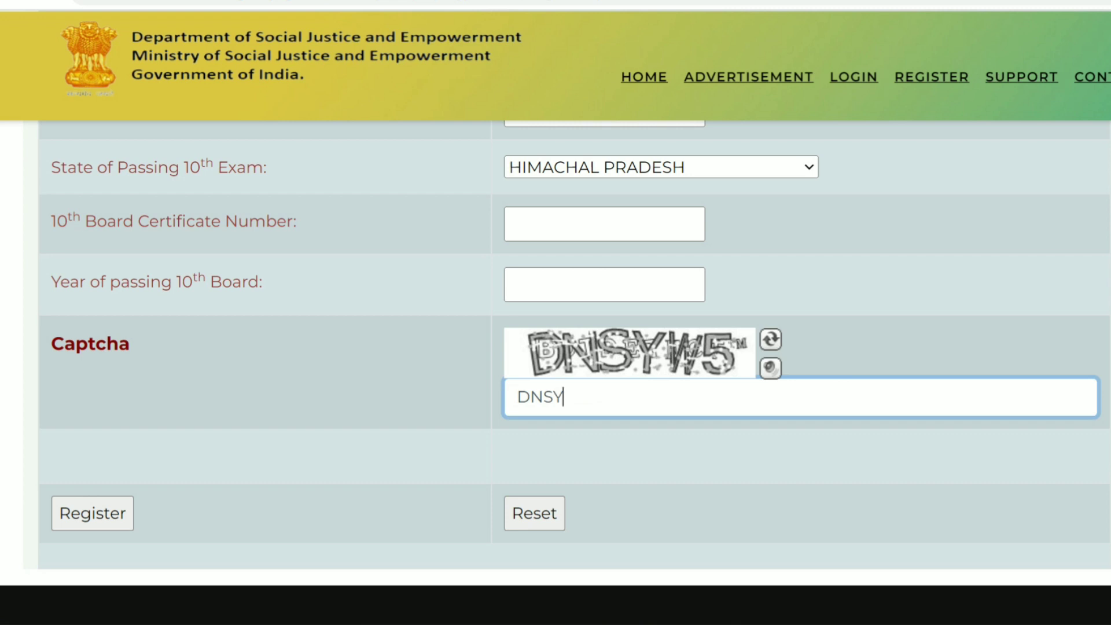
pyautogui.write('W5')
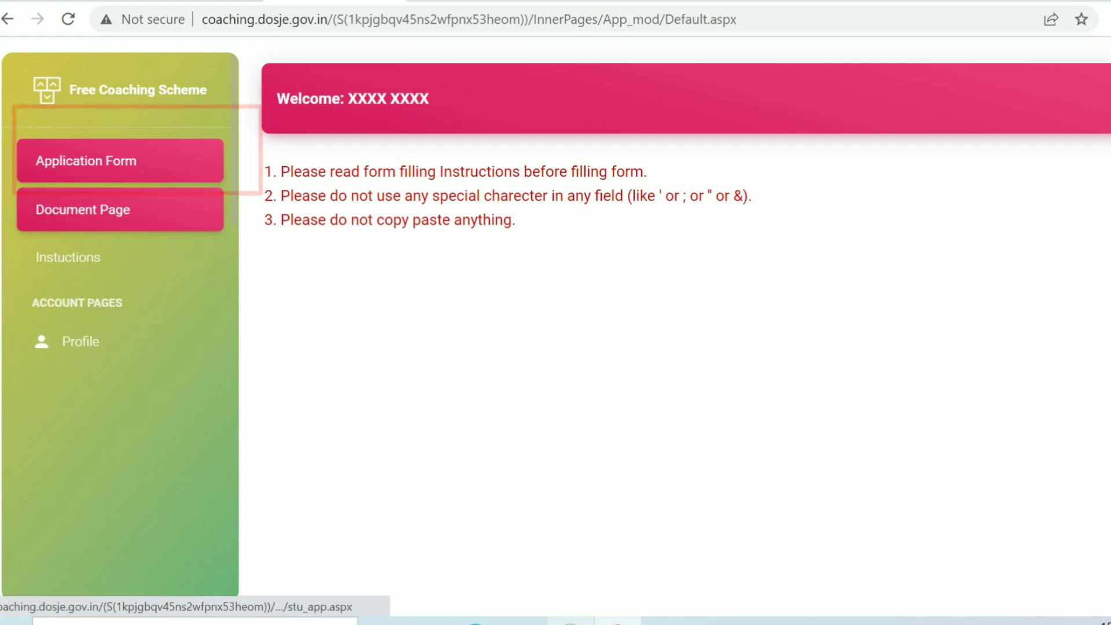
# Open the scheme Application Form from the sidebar.
pyautogui.click(119, 161)
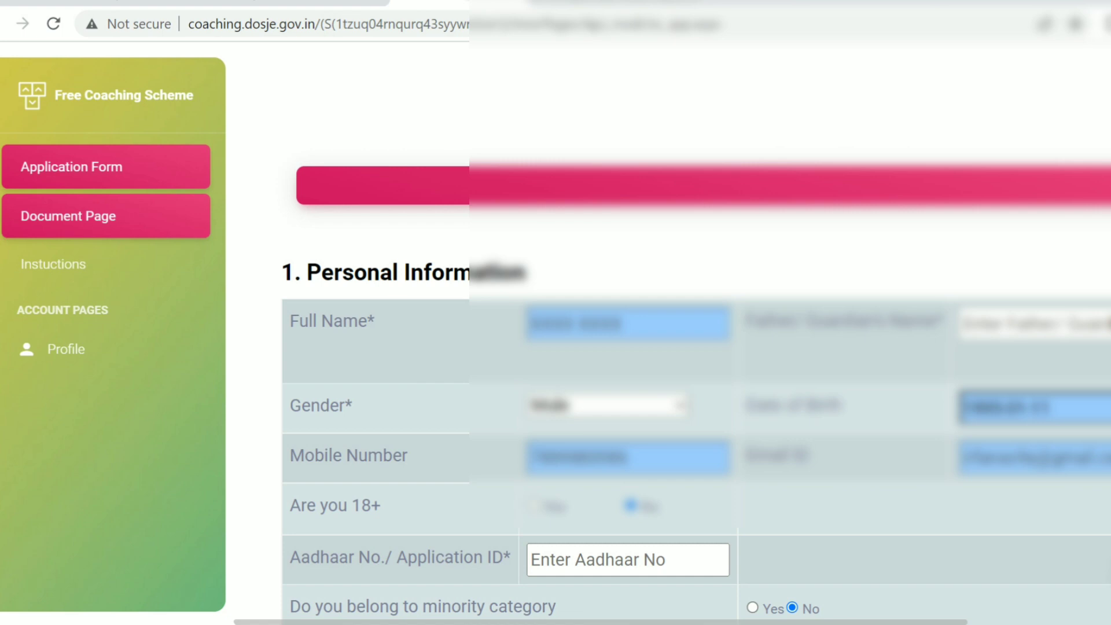
pyautogui.scroll(-3, 695, 347)
pyautogui.scroll(-2, 672, 330)
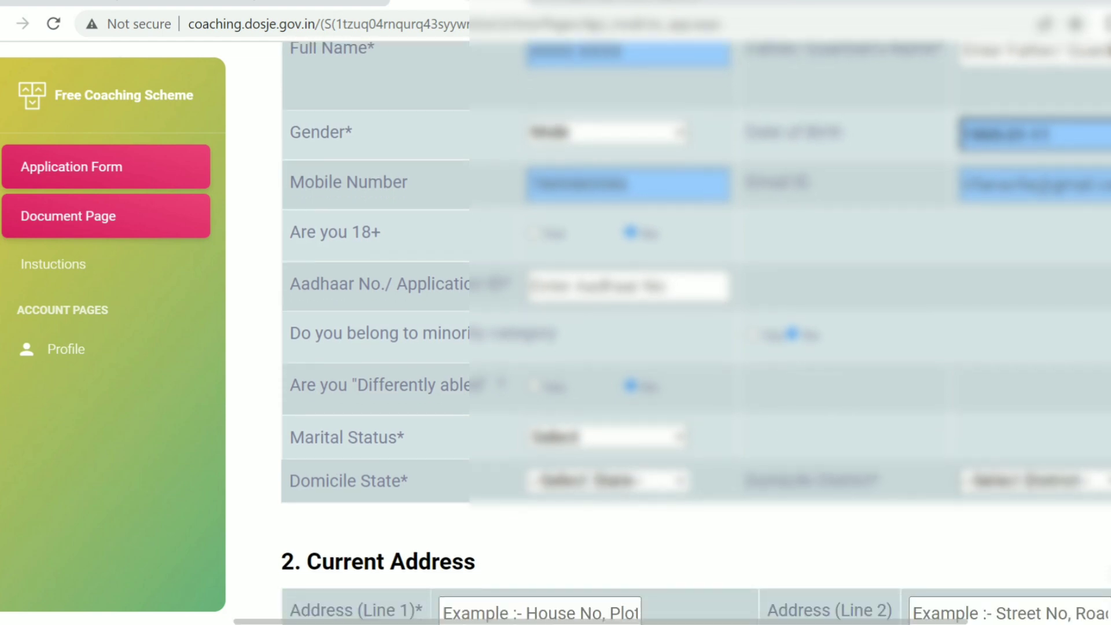
pyautogui.scroll(-2, 672, 330)
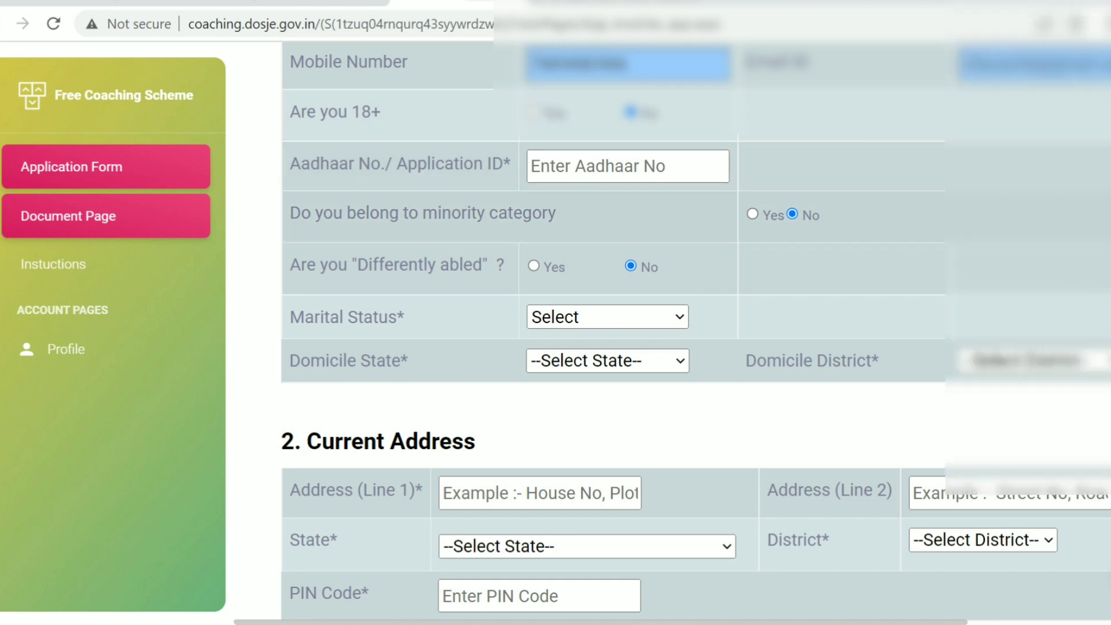
# Answer Yes to belonging to a minority category and dismiss the resulting warning.
pyautogui.click(752, 215)
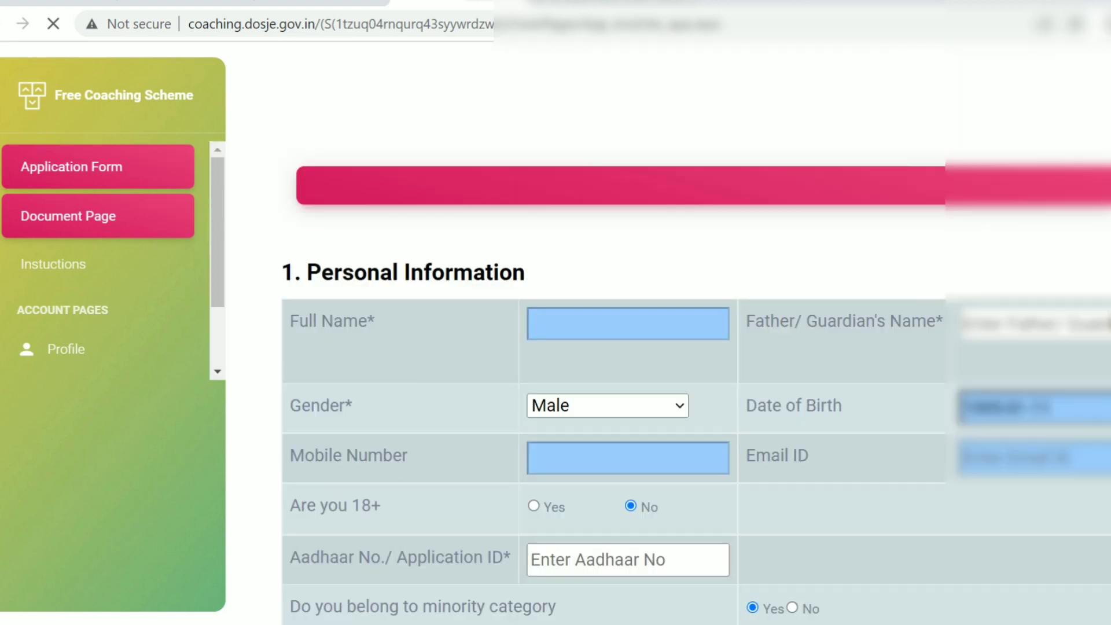
pyautogui.press('Return')
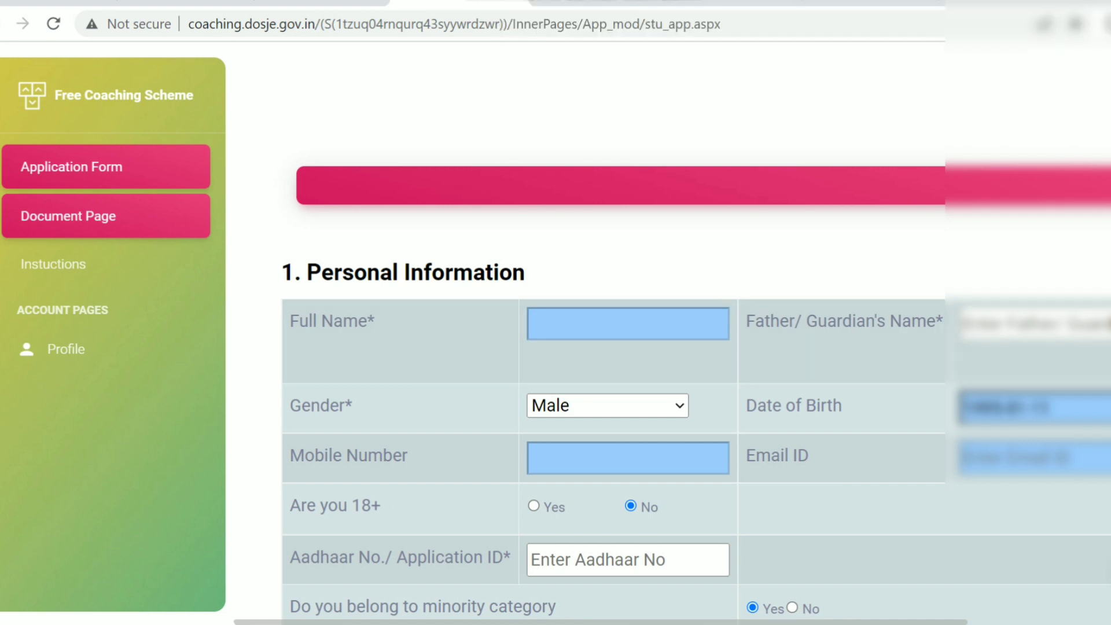
pyautogui.scroll(-5, 694, 347)
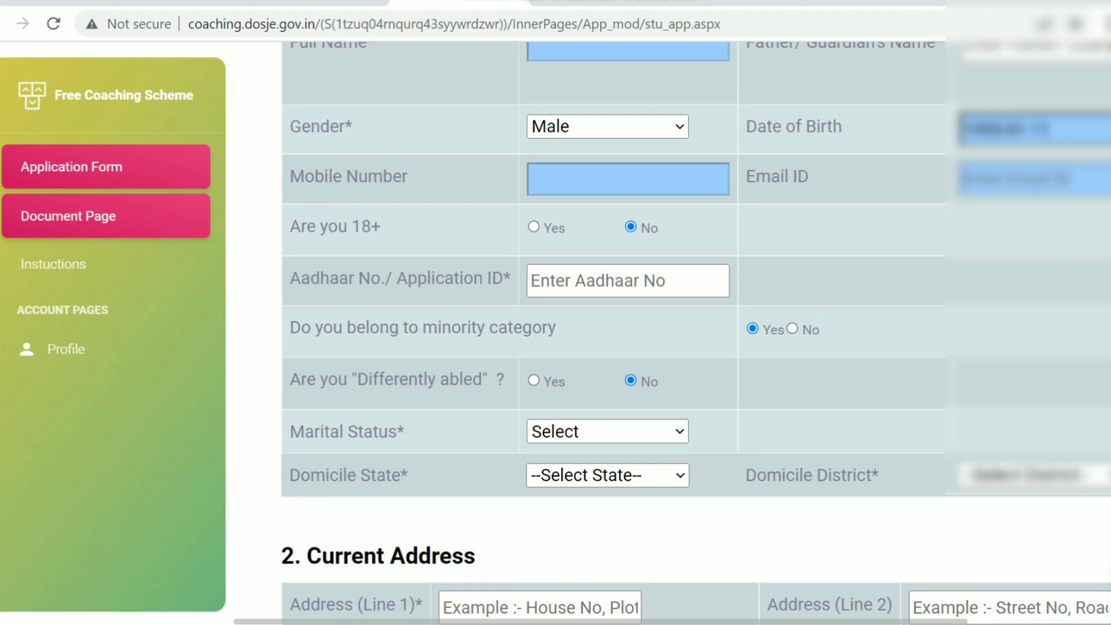
pyautogui.scroll(-1, 672, 333)
pyautogui.scroll(-2, 672, 333)
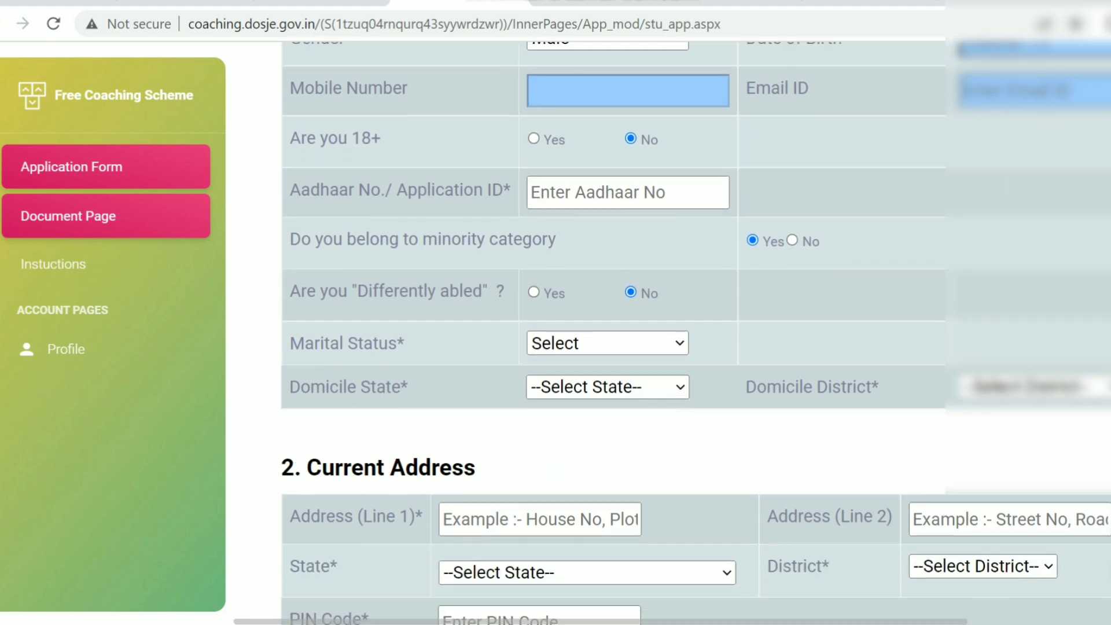
pyautogui.scroll(-2, 672, 334)
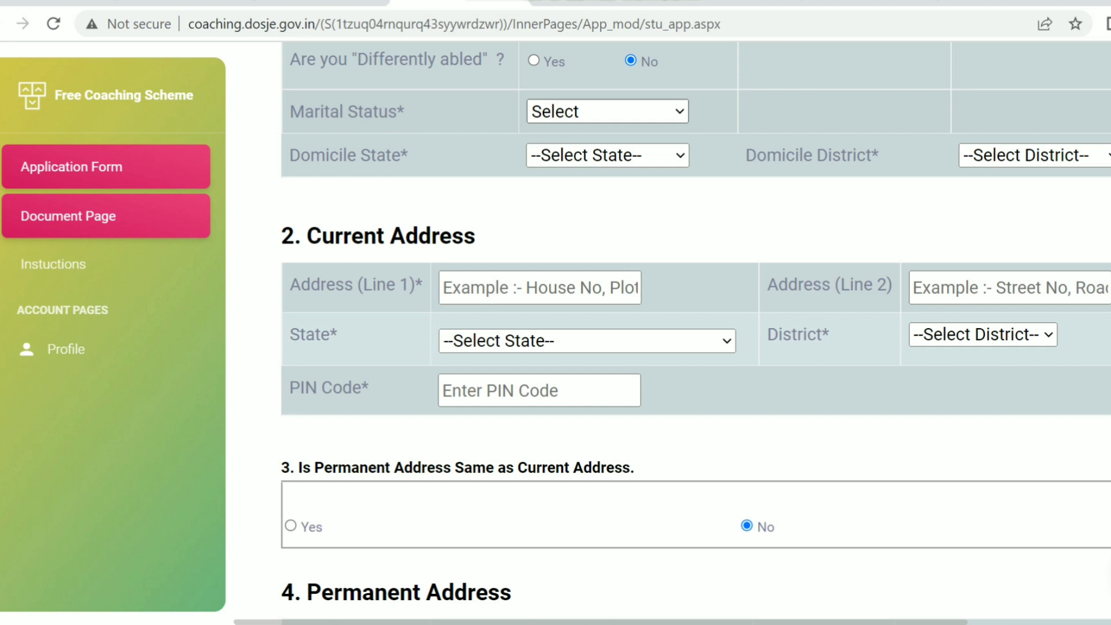
# Choose Unmarried as marital status and HIMACHAL PRADESH from the Domicile State list.
pyautogui.click(608, 112)
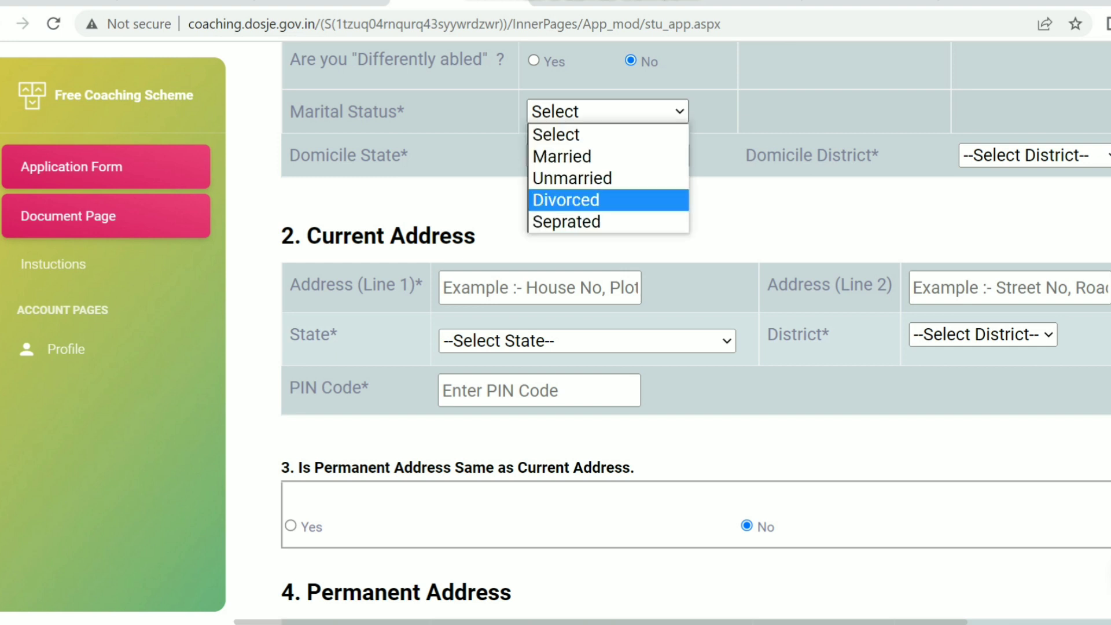
pyautogui.click(579, 178)
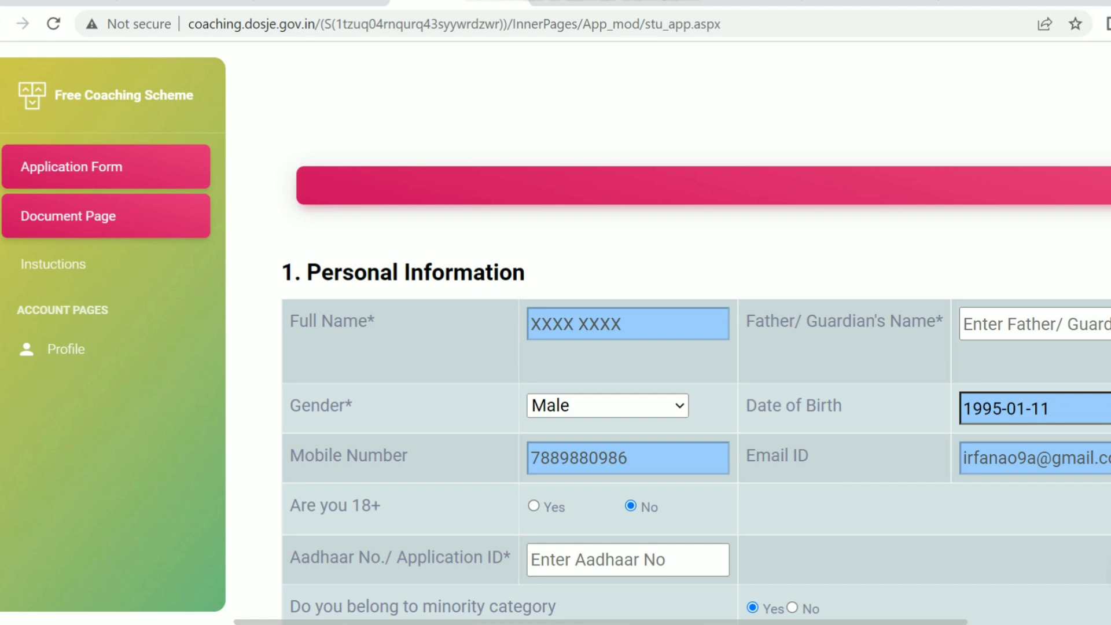
pyautogui.scroll(-8, 695, 334)
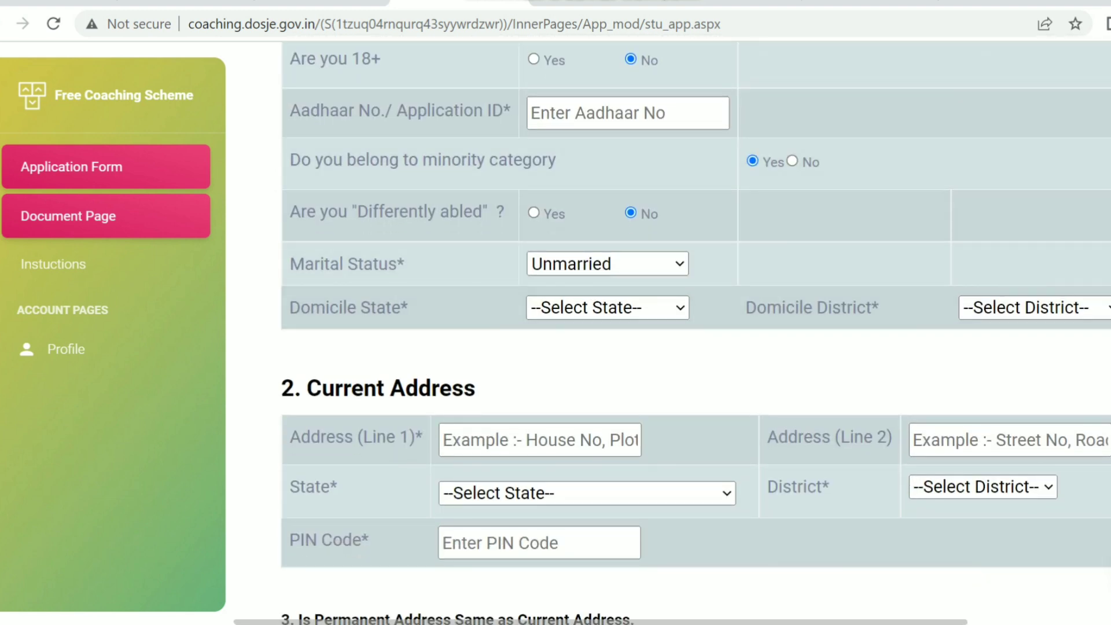
pyautogui.click(607, 308)
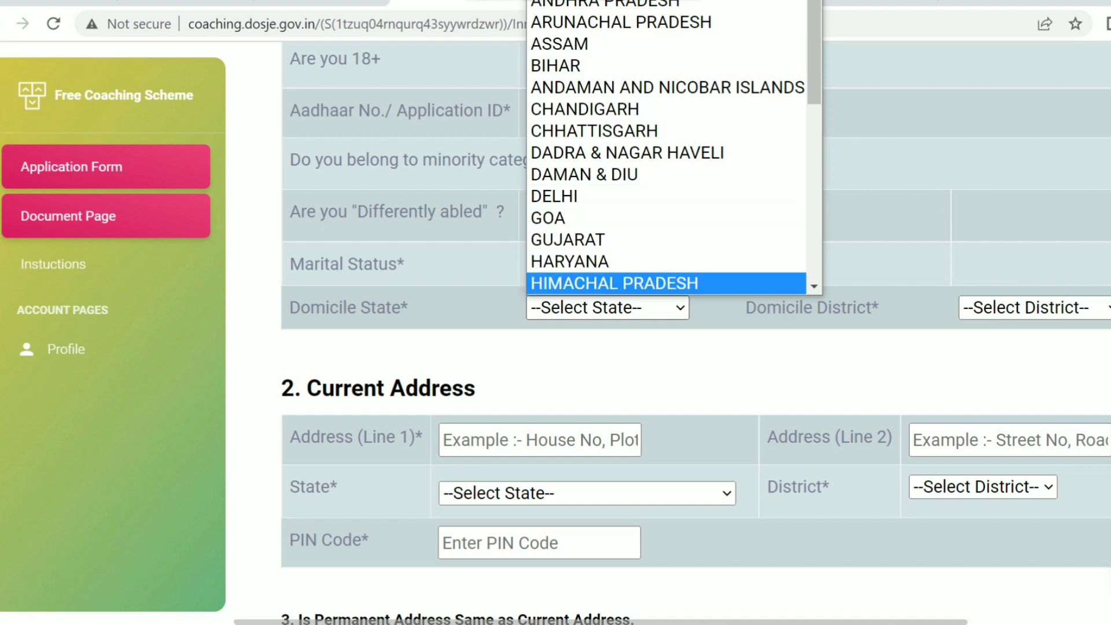
pyautogui.press('Return')
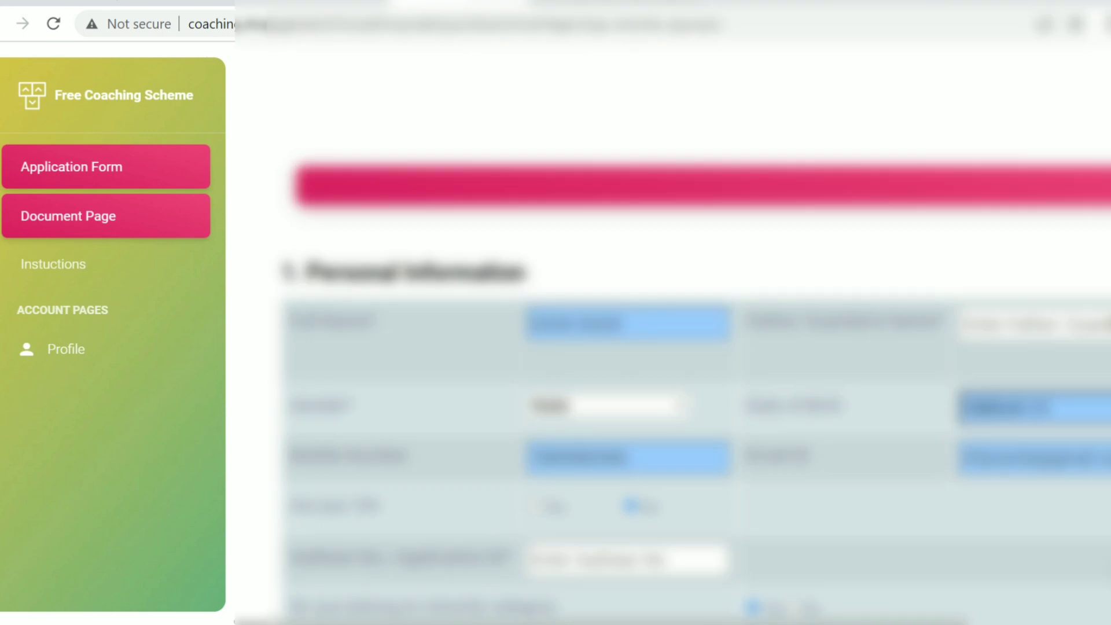
# Set the domicile district to KULLU.
pyautogui.scroll(-10, 694, 382)
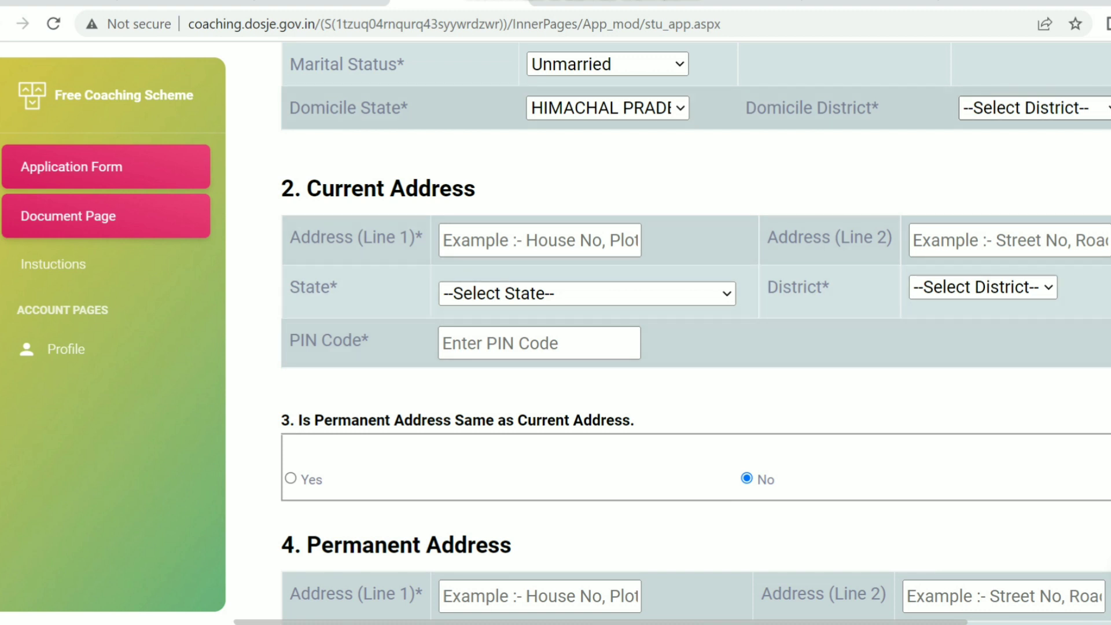
pyautogui.click(1036, 108)
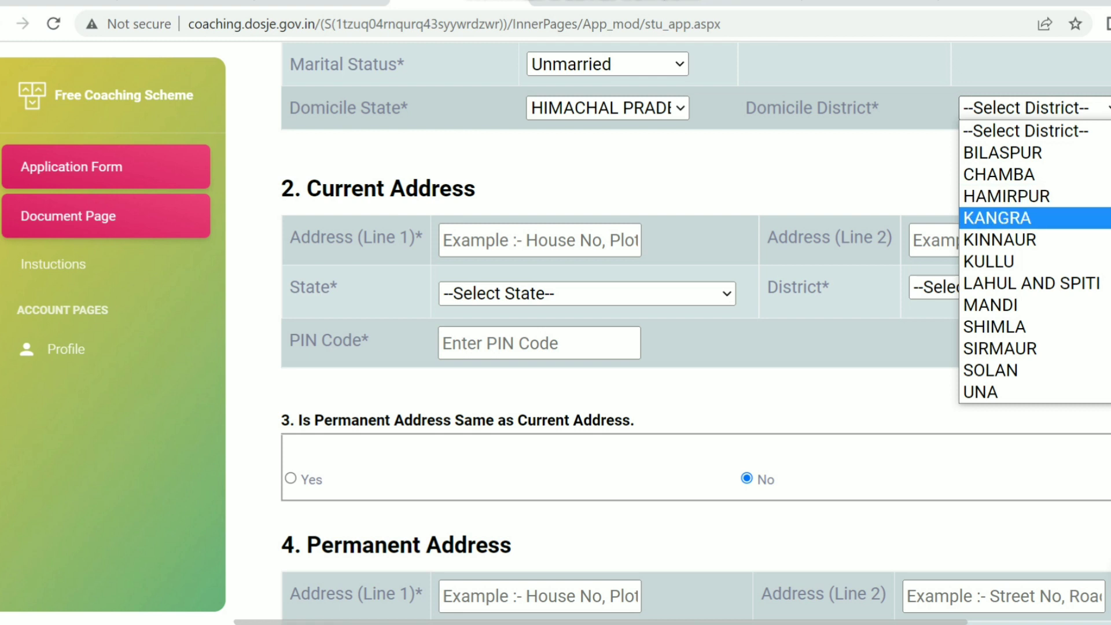
pyautogui.press('Down')
pyautogui.press('Return')
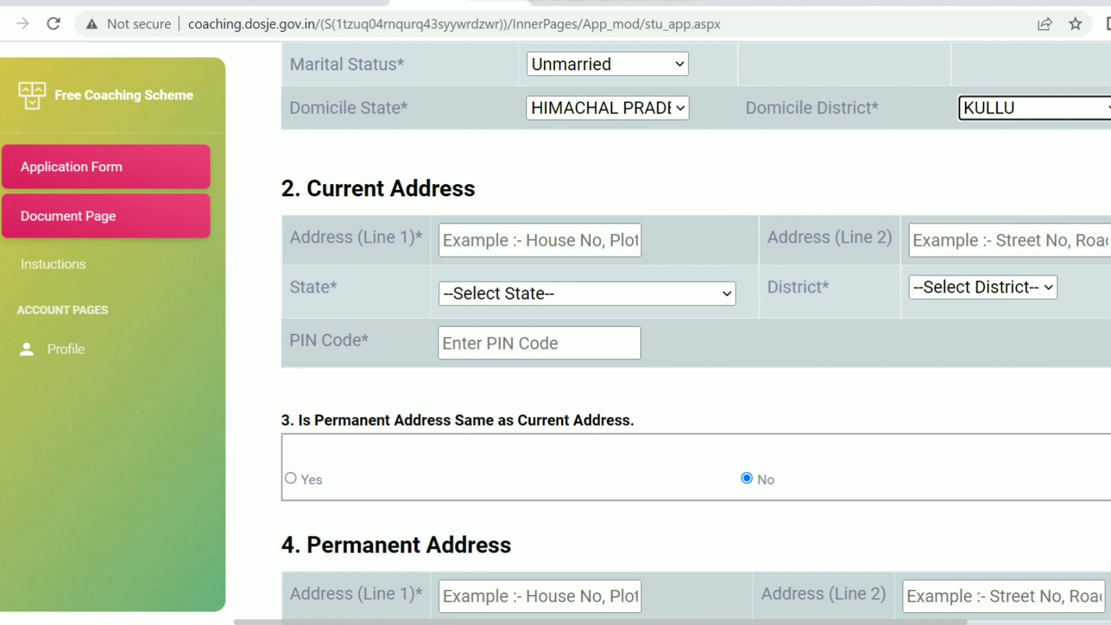
# Mark the permanent address as the same as the current address.
pyautogui.scroll(-2, 673, 336)
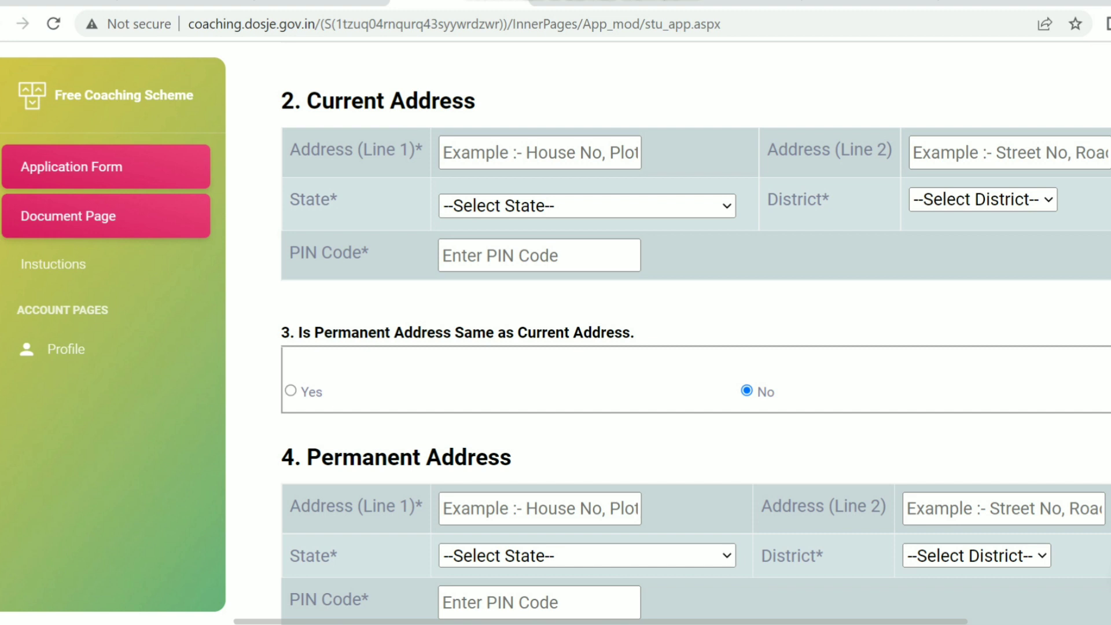
pyautogui.click(290, 390)
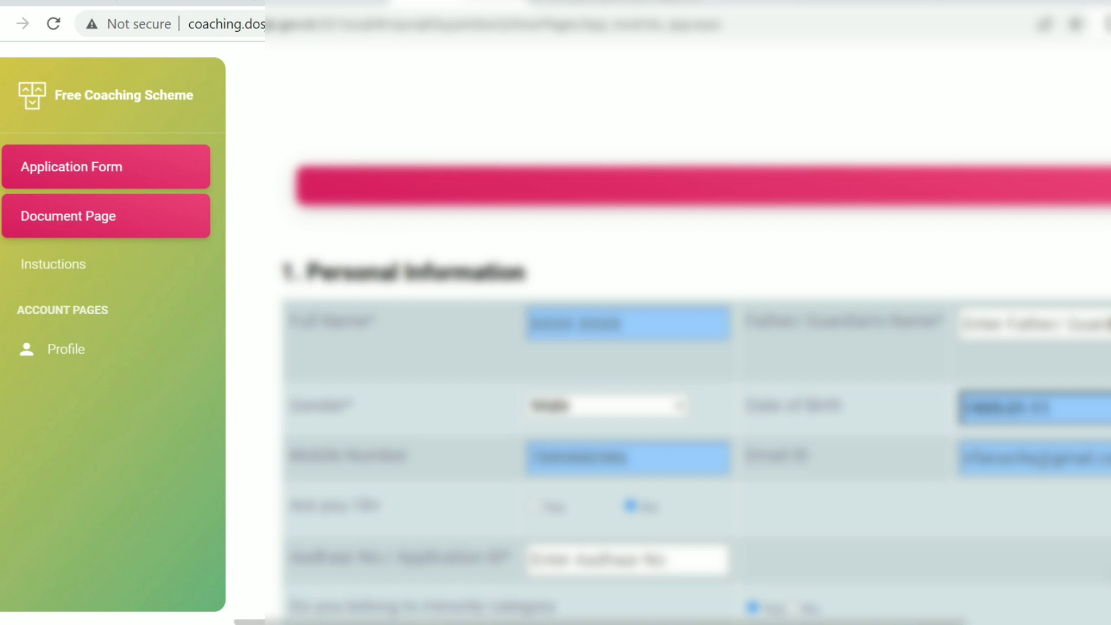
pyautogui.scroll(-10, 689, 334)
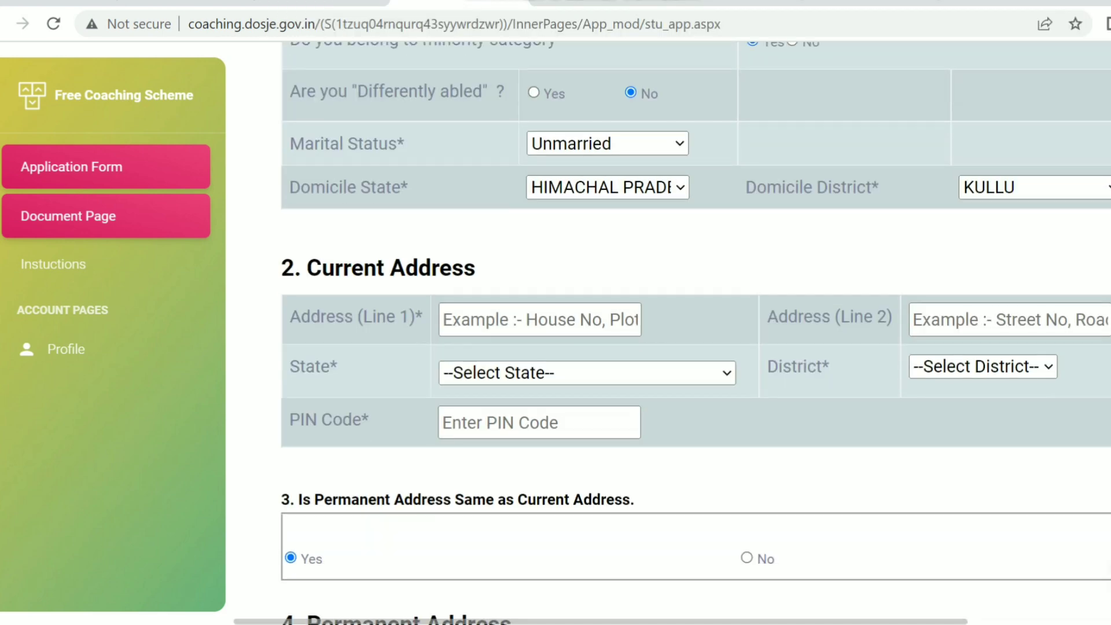
pyautogui.scroll(-5, 694, 334)
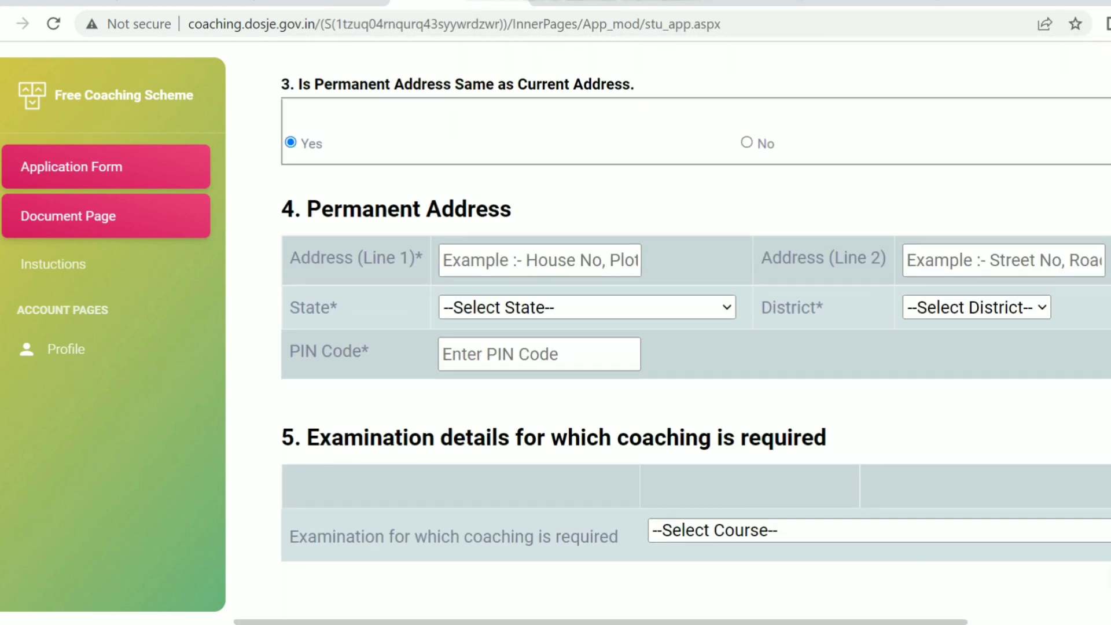
pyautogui.scroll(-1, 694, 333)
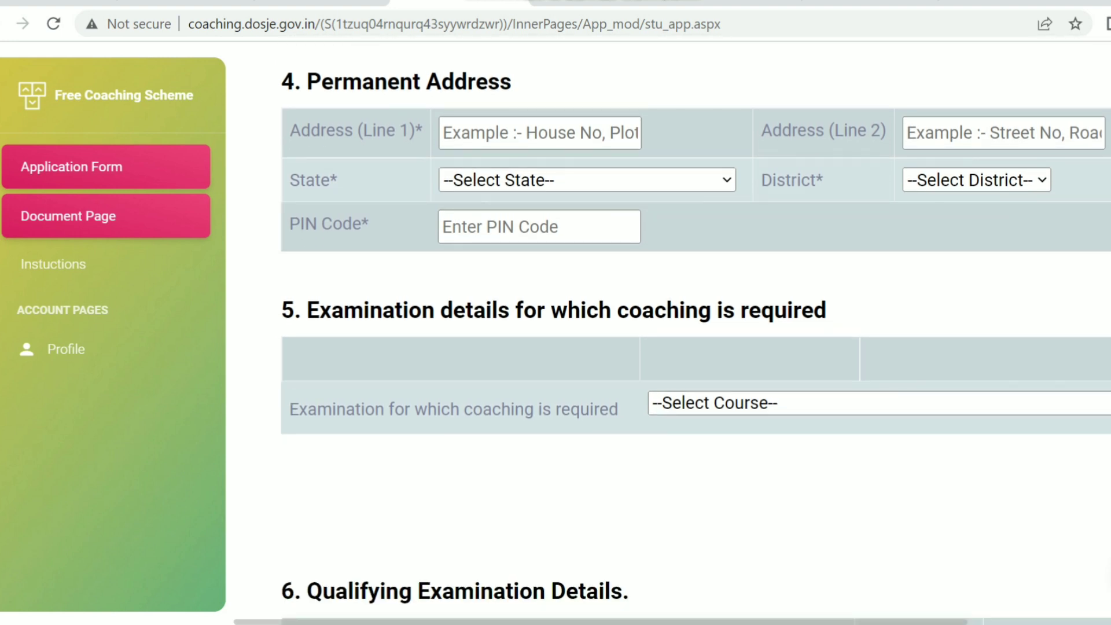
pyautogui.scroll(-2, 695, 334)
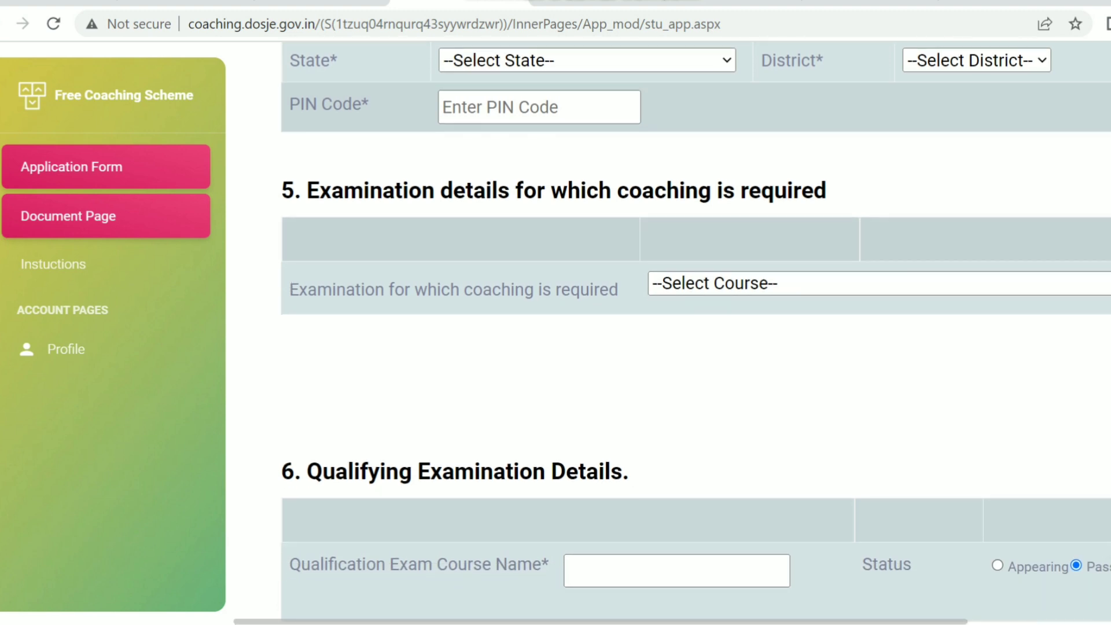
pyautogui.scroll(-2, 695, 333)
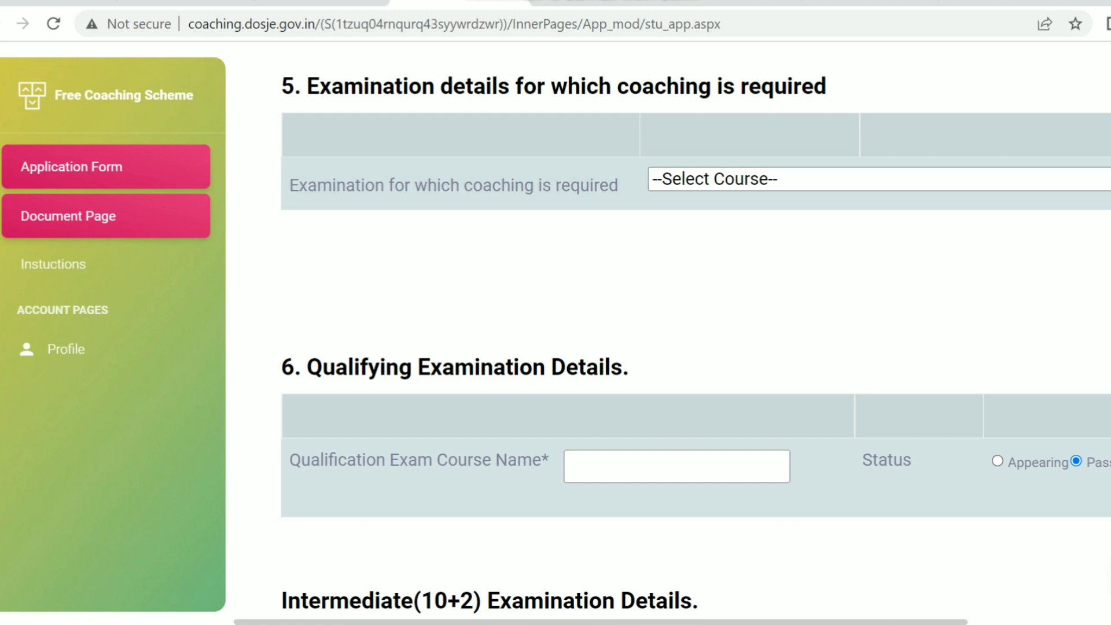
pyautogui.click(879, 179)
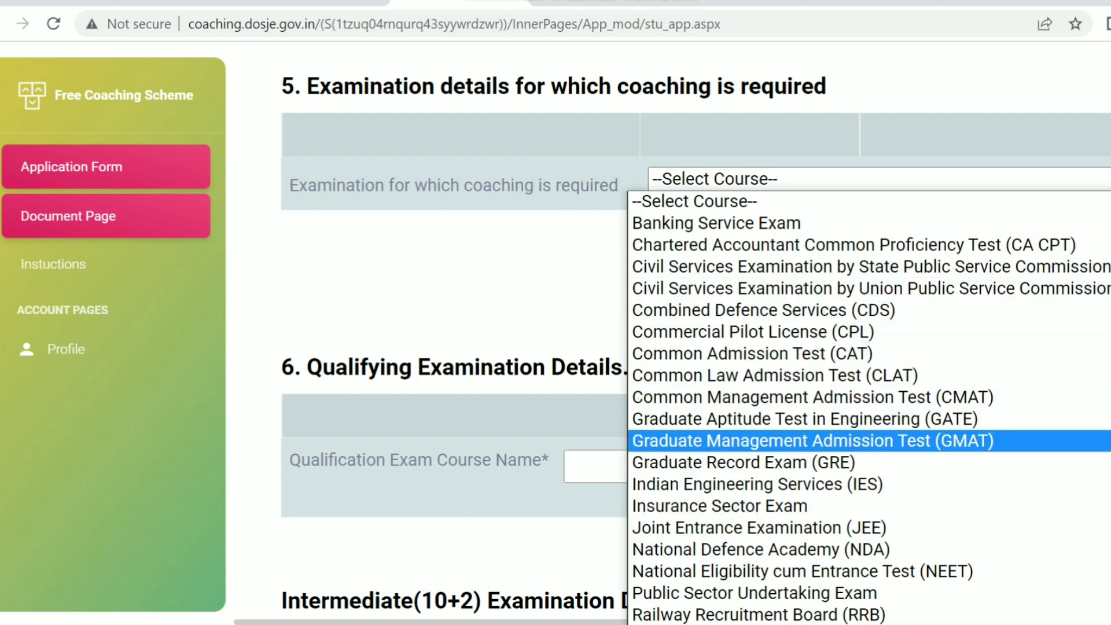
pyautogui.press('Escape')
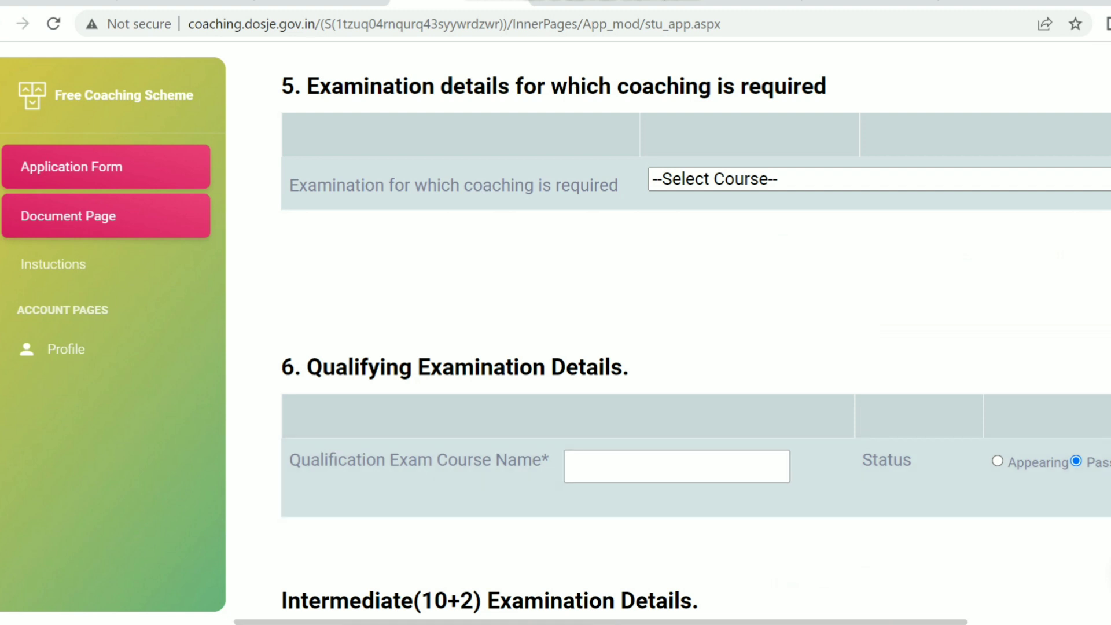
pyautogui.scroll(-2, 696, 335)
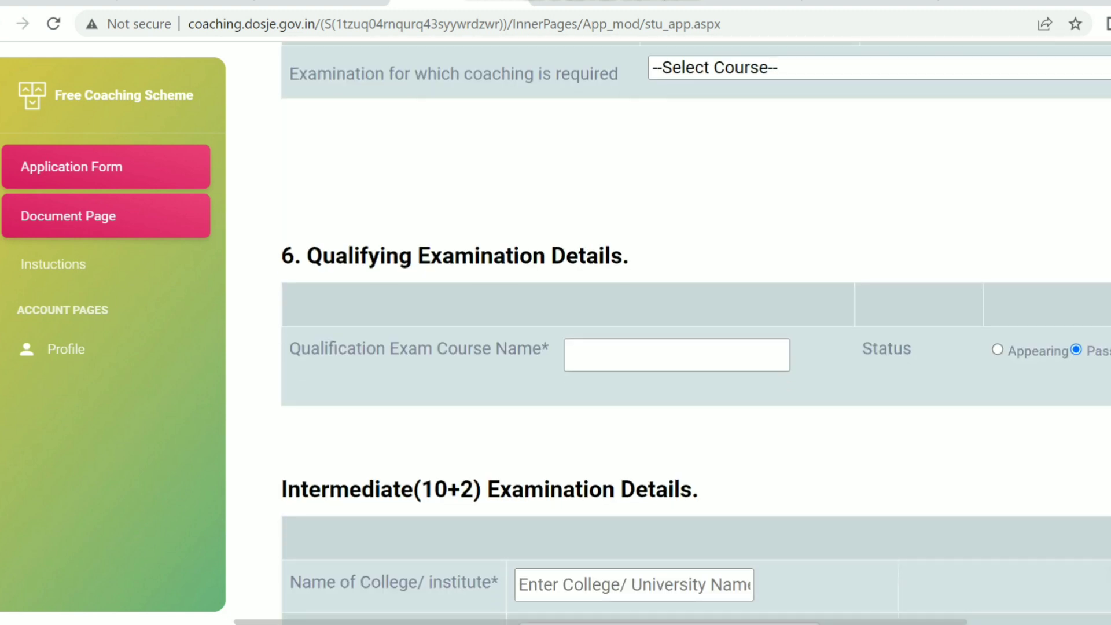
pyautogui.scroll(-2, 697, 335)
pyautogui.scroll(-1, 696, 336)
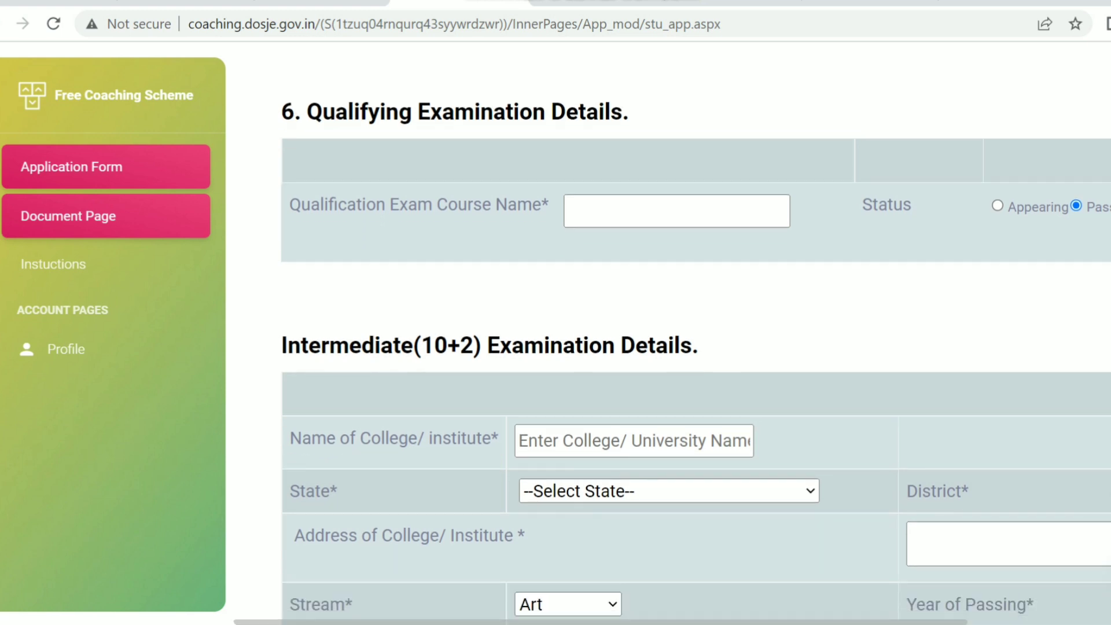
pyautogui.scroll(-1, 697, 335)
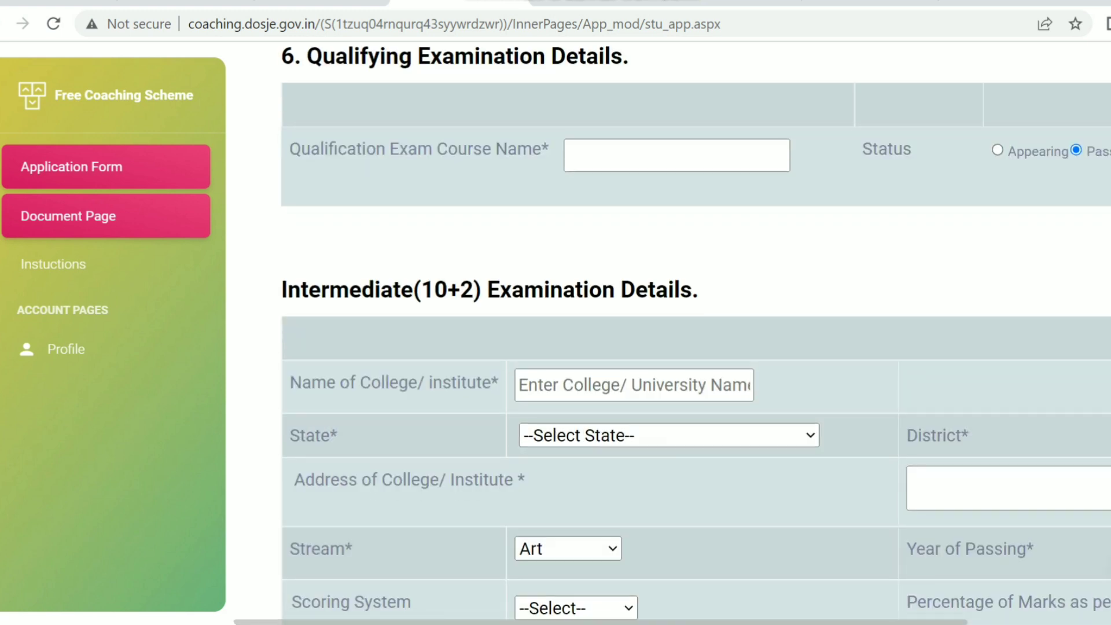
pyautogui.scroll(-1, 696, 336)
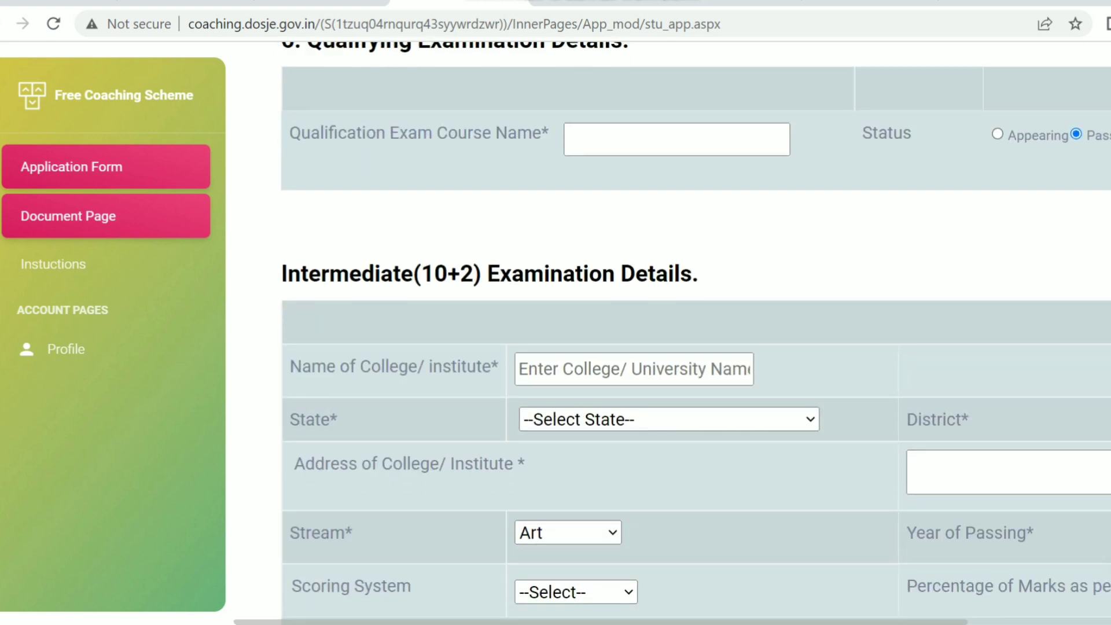
pyautogui.scroll(-1, 696, 335)
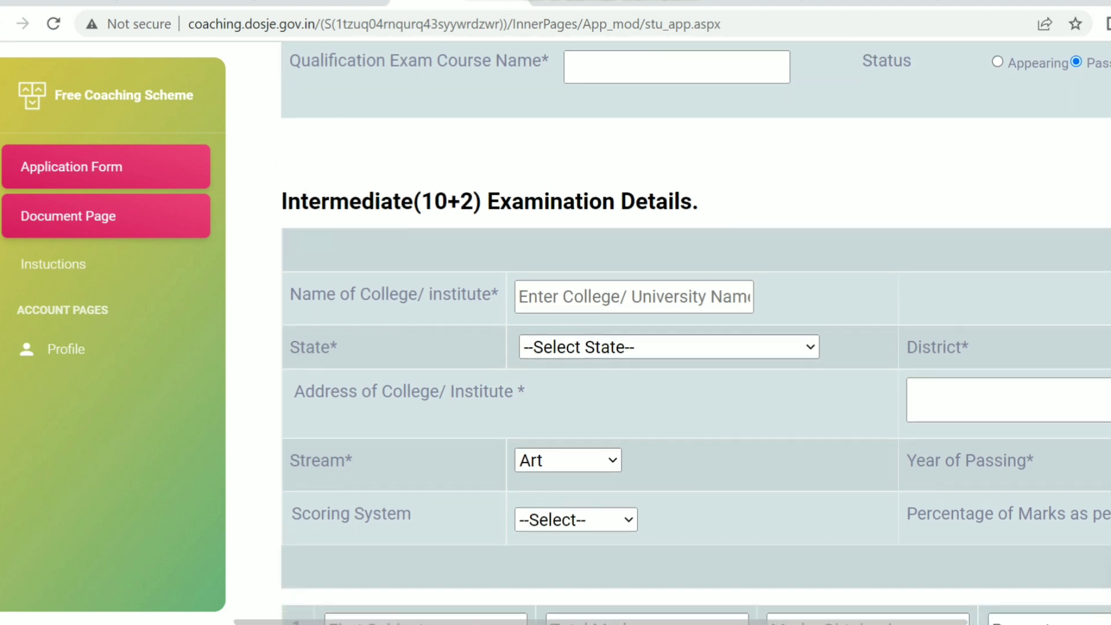
pyautogui.scroll(-1, 697, 335)
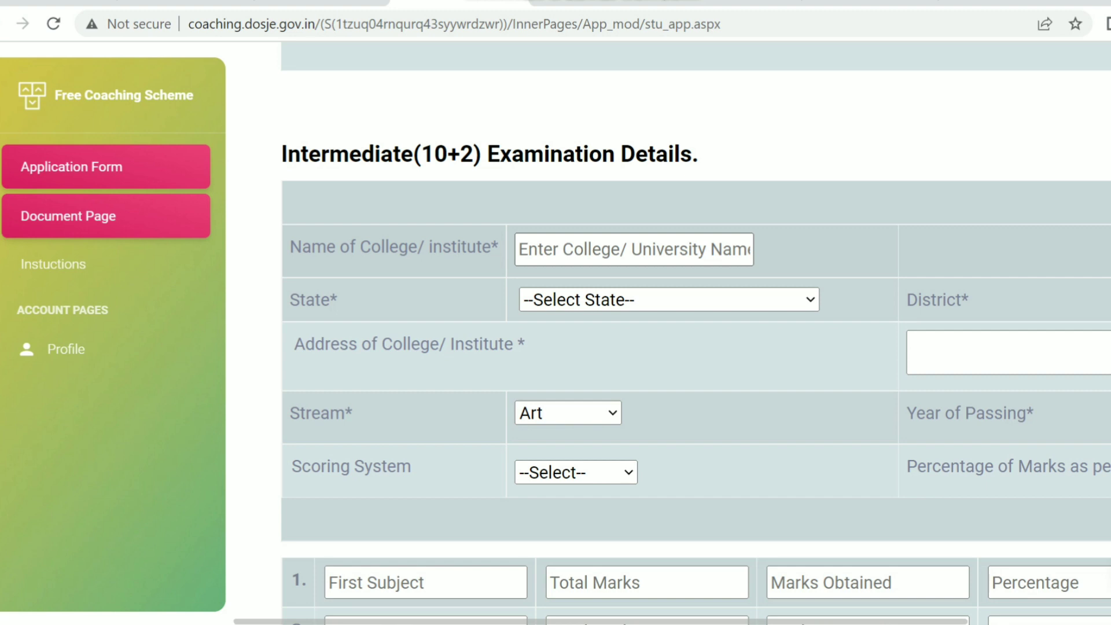
# Enter IQRA as the intermediate (10+2) college/institute name.
pyautogui.click(634, 250)
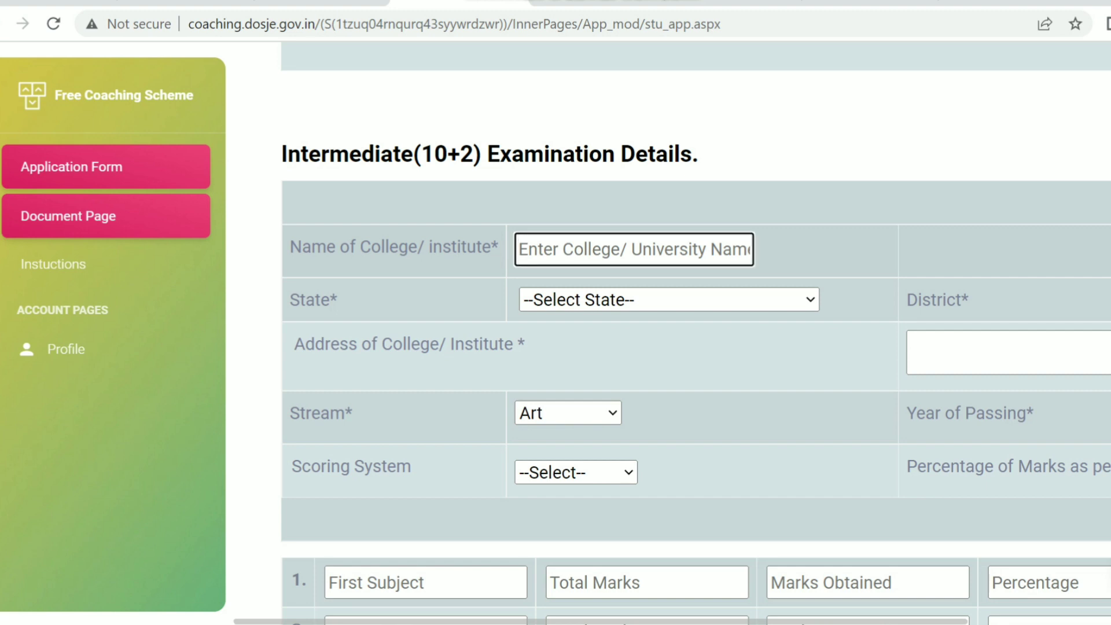
pyautogui.write('IQRA')
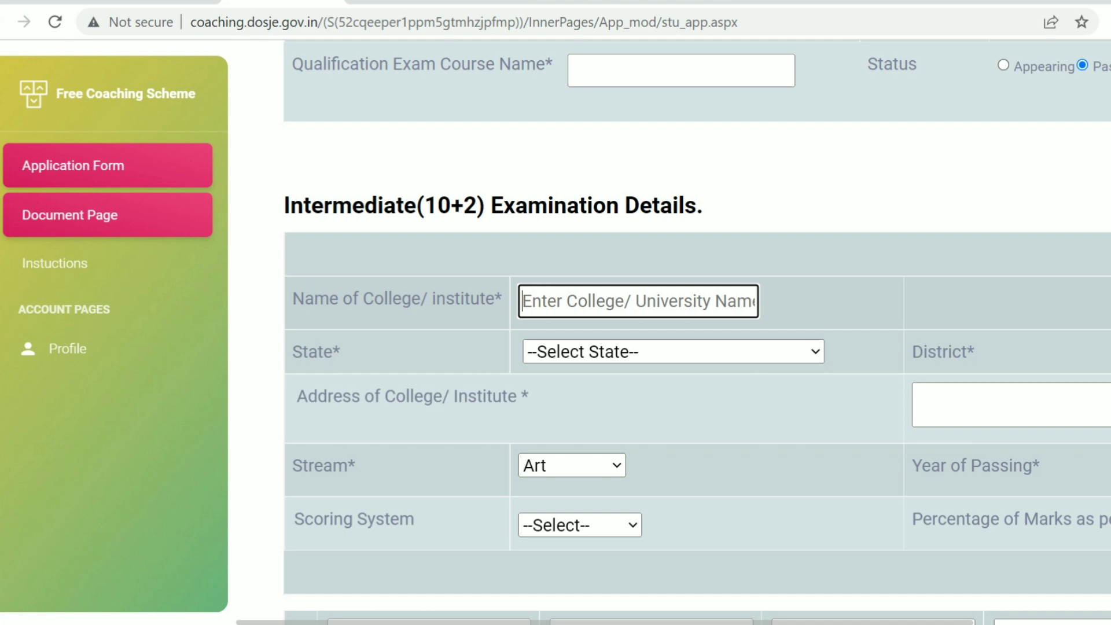
pyautogui.write('IQ')
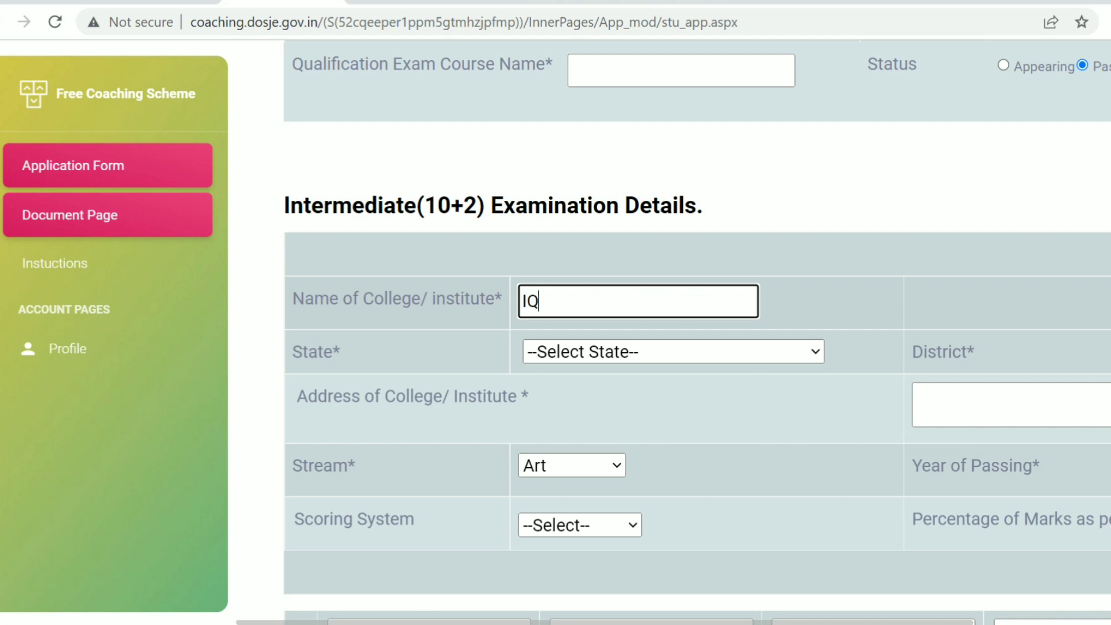
pyautogui.write('RA')
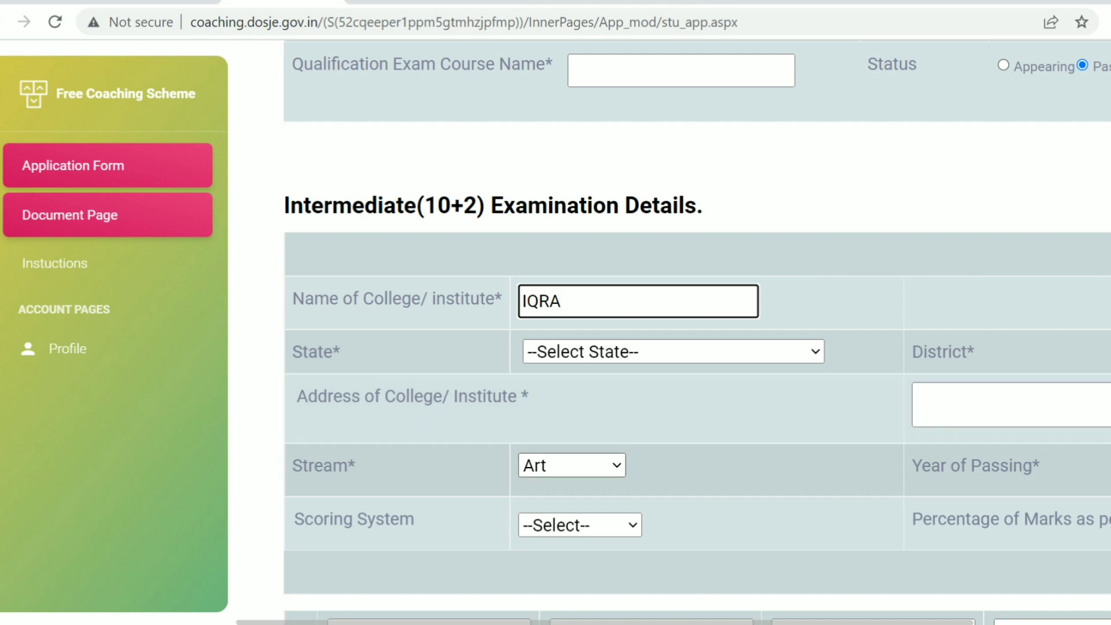
# Open the intermediate stream choices and scroll down to the subject-marks rows.
pyautogui.click(572, 465)
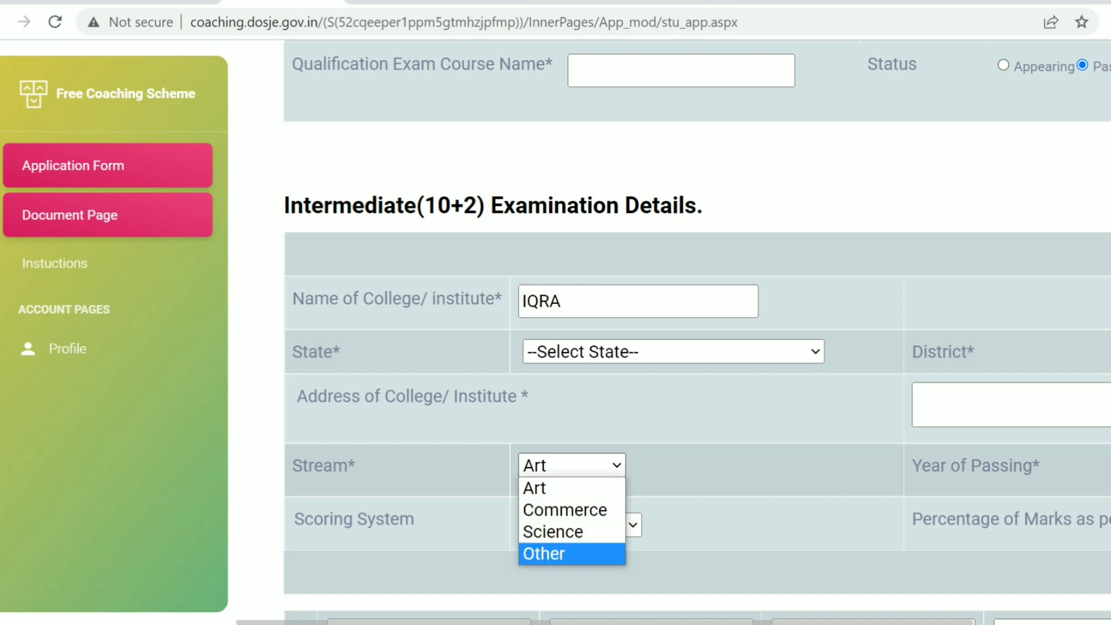
pyautogui.scroll(-3, 672, 359)
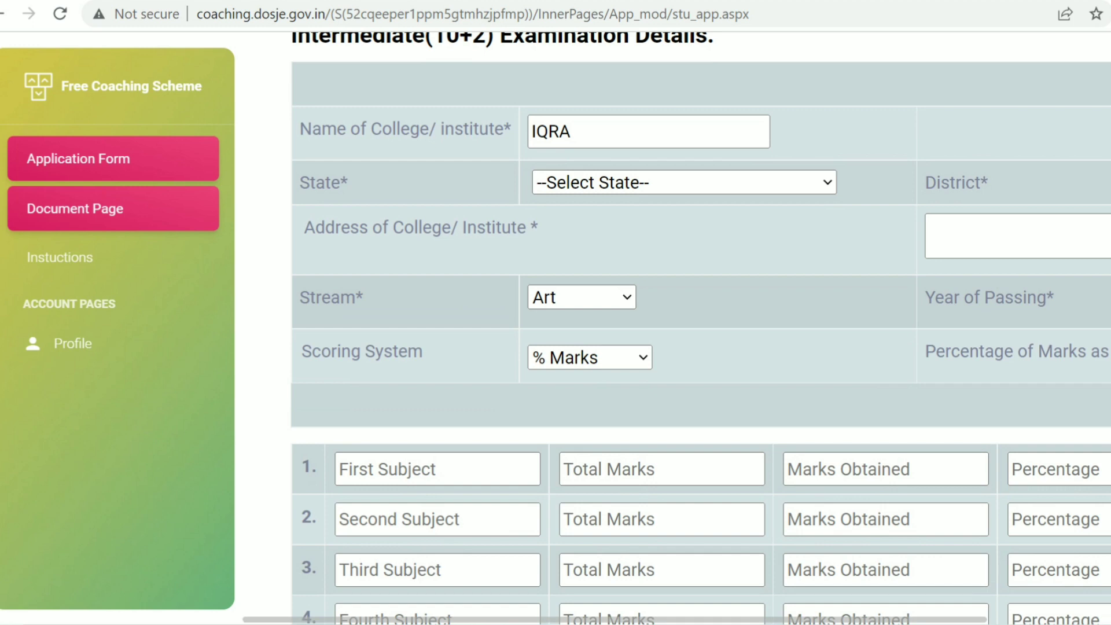
pyautogui.scroll(-3, 672, 358)
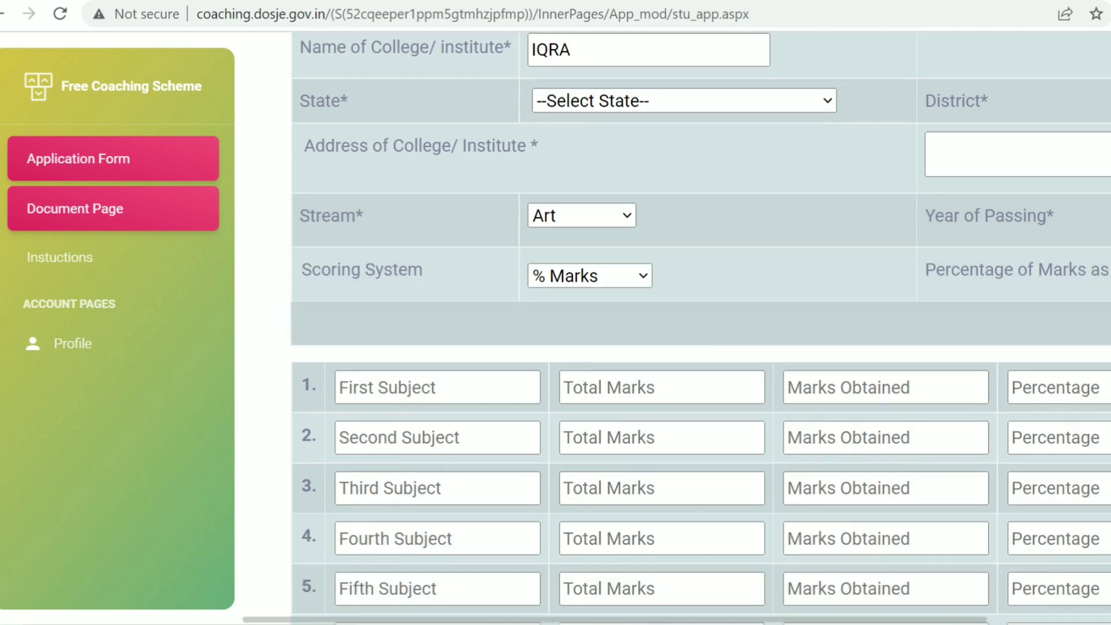
pyautogui.scroll(-2, 700, 324)
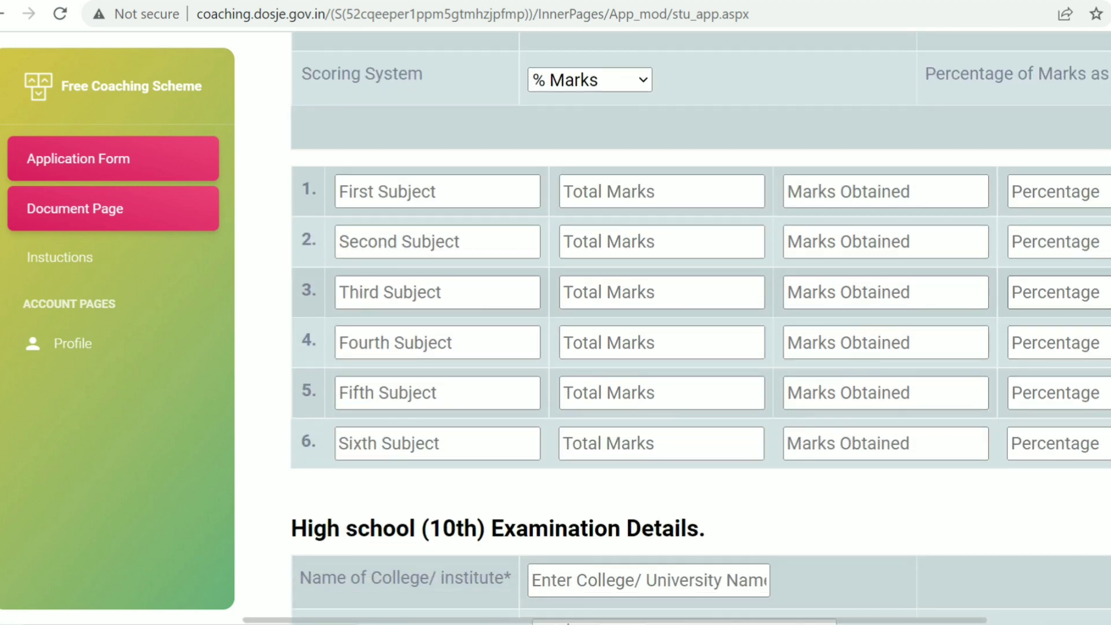
# Fill intermediate row 1: ENGLISH, total 100, obtained 74, 74 percent.
pyautogui.click(438, 191)
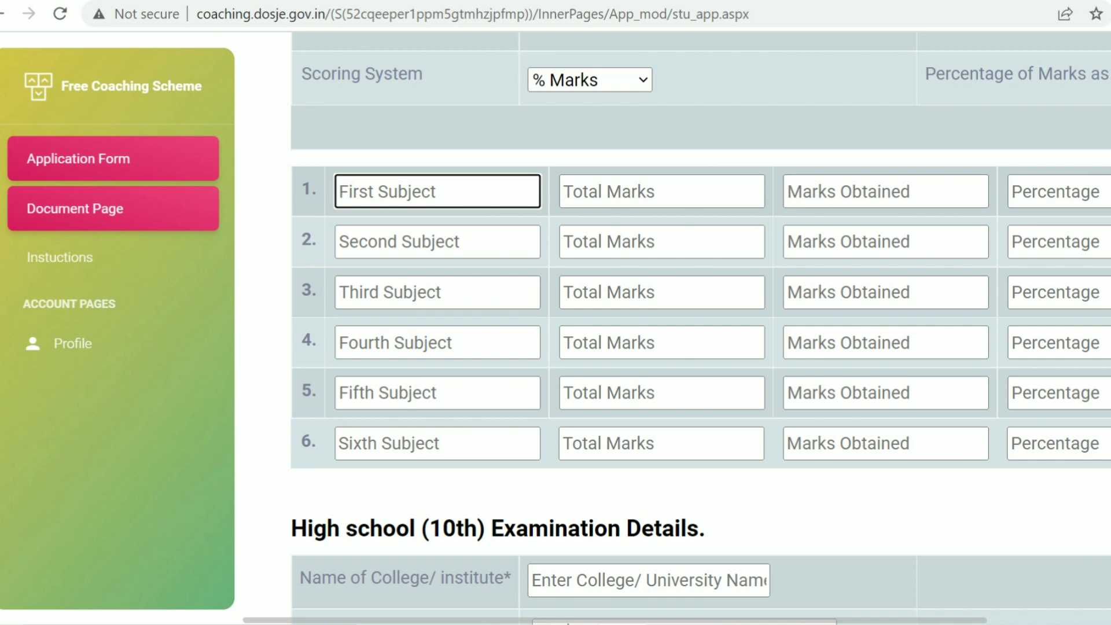
pyautogui.write('EN')
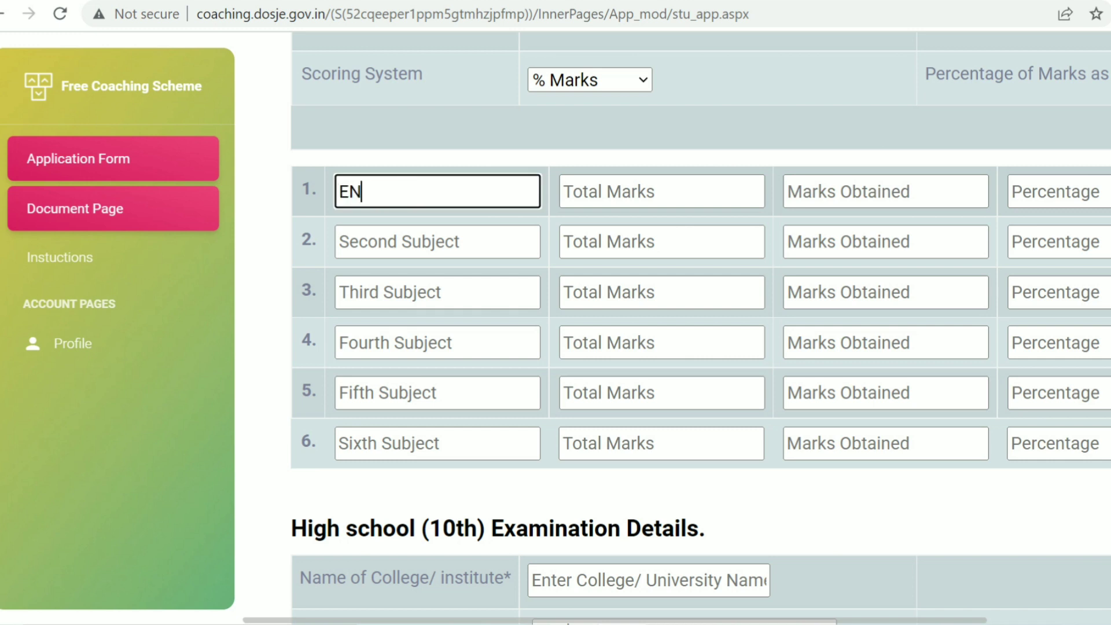
pyautogui.write('GLISH')
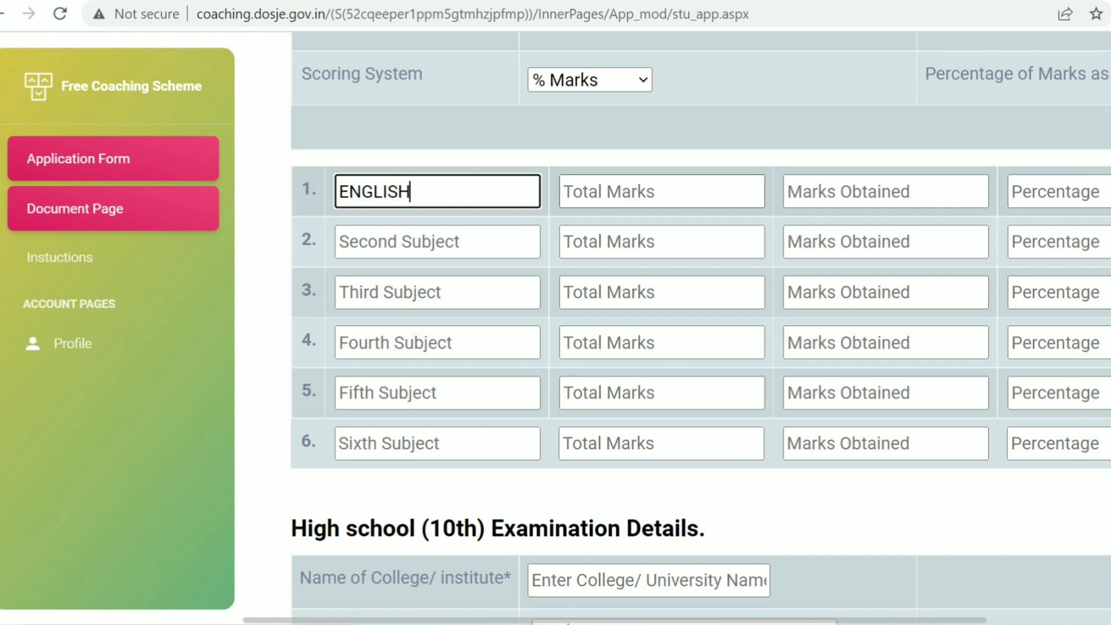
pyautogui.click(662, 191)
pyautogui.write('100')
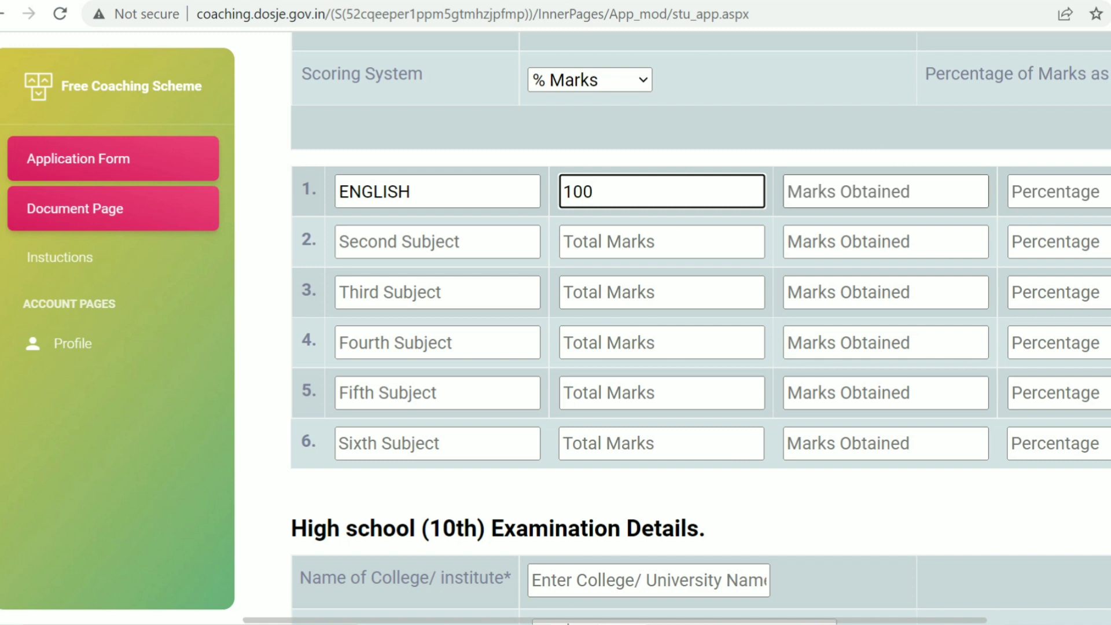
pyautogui.click(789, 191)
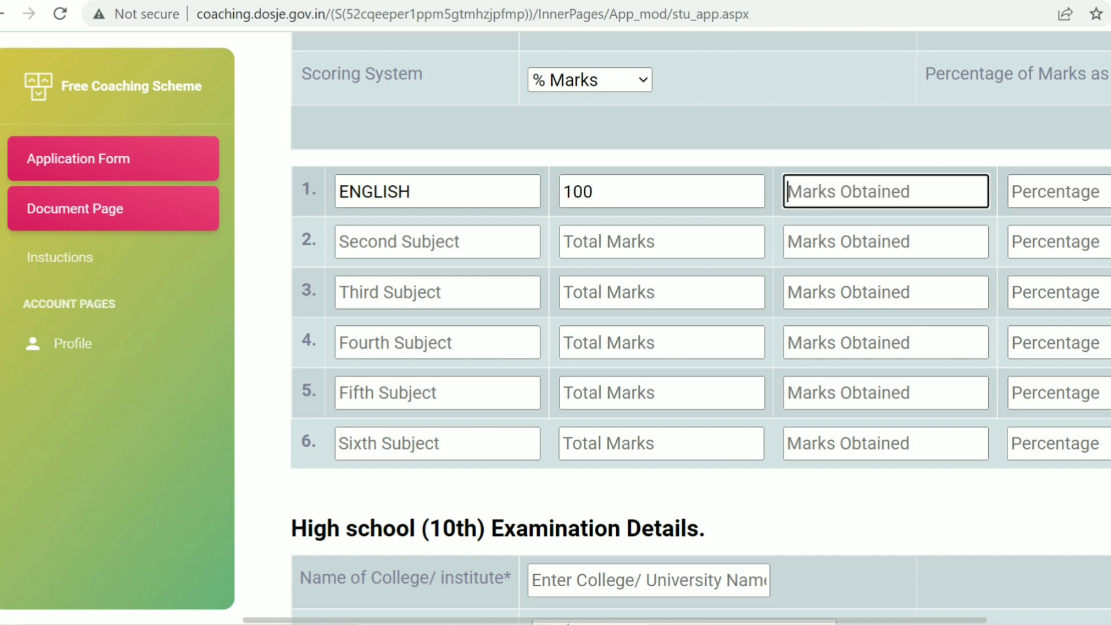
pyautogui.write('7')
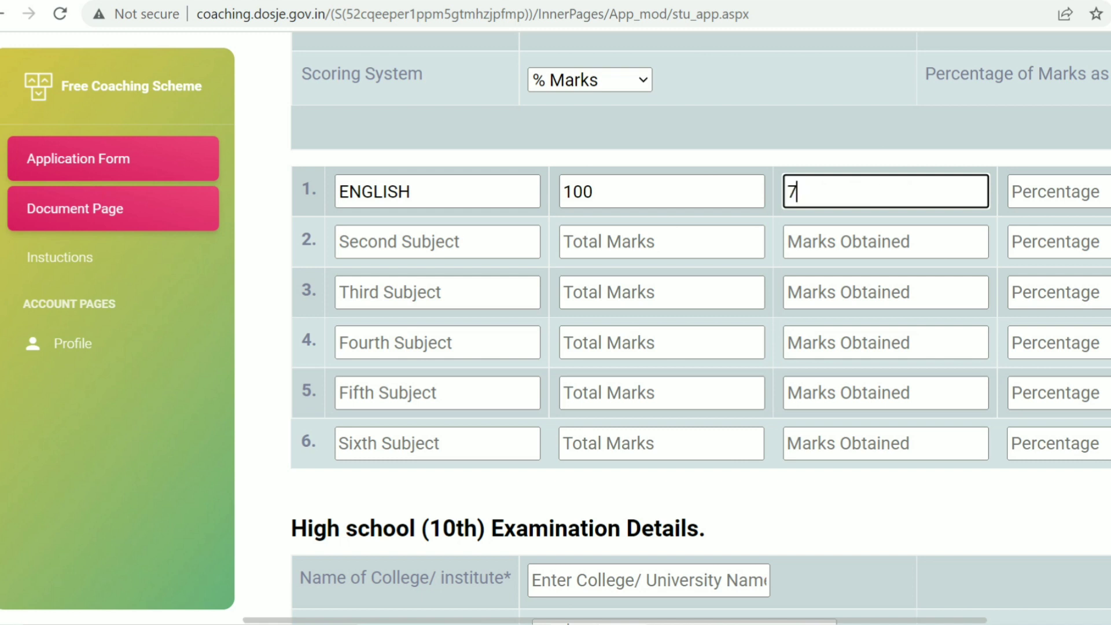
pyautogui.write('4')
pyautogui.click(1012, 192)
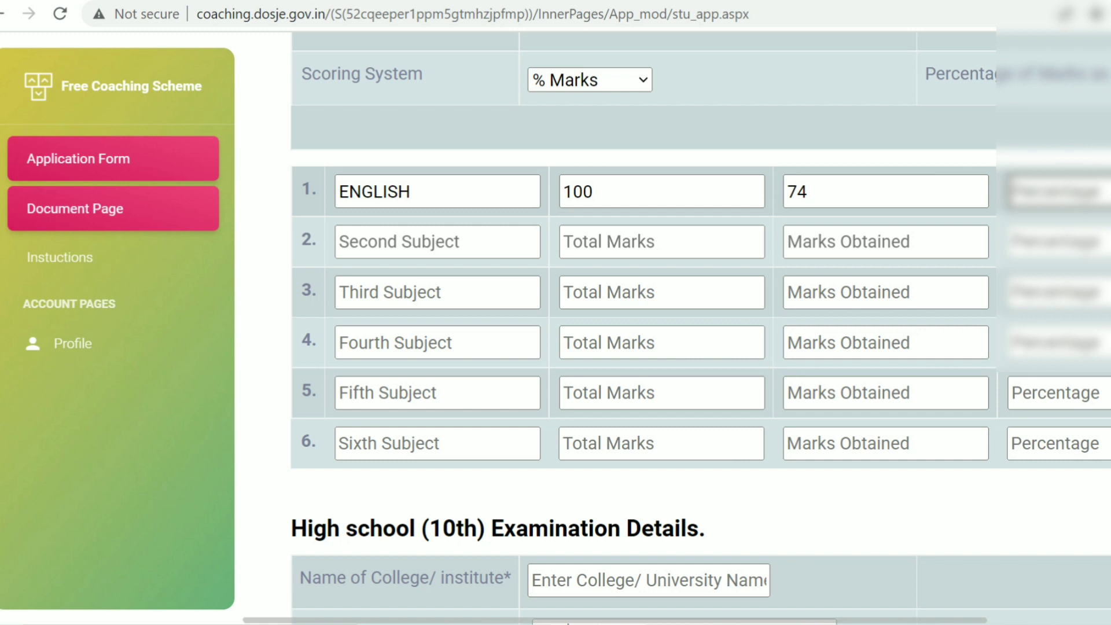
pyautogui.write('74')
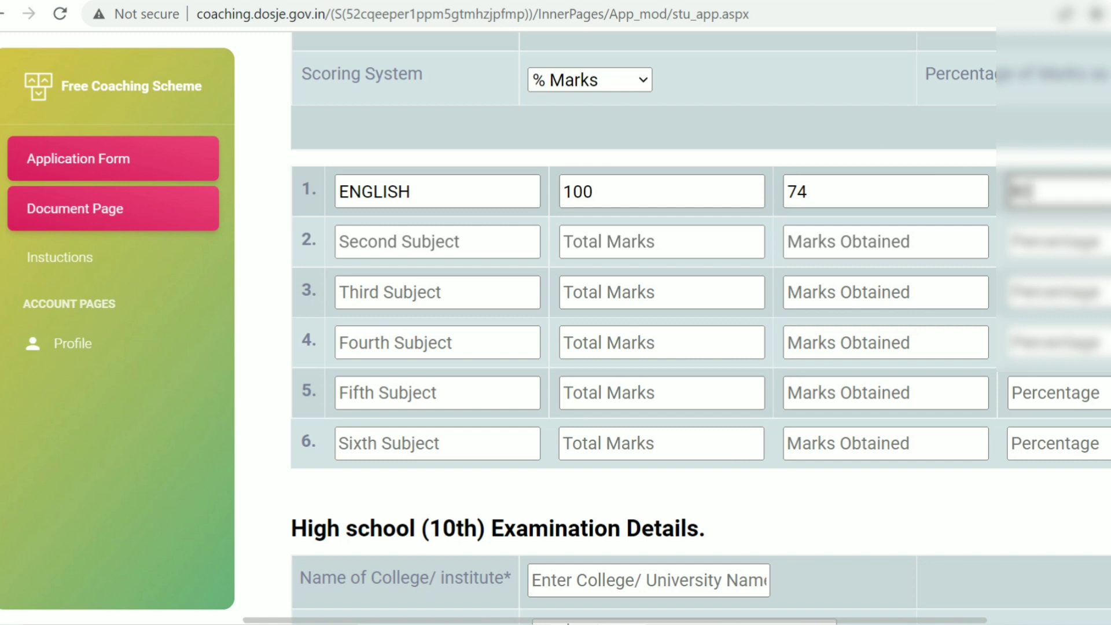
# Fill intermediate row 2: URDU, total 100, obtained 73, 73 percent.
pyautogui.press('Tab')
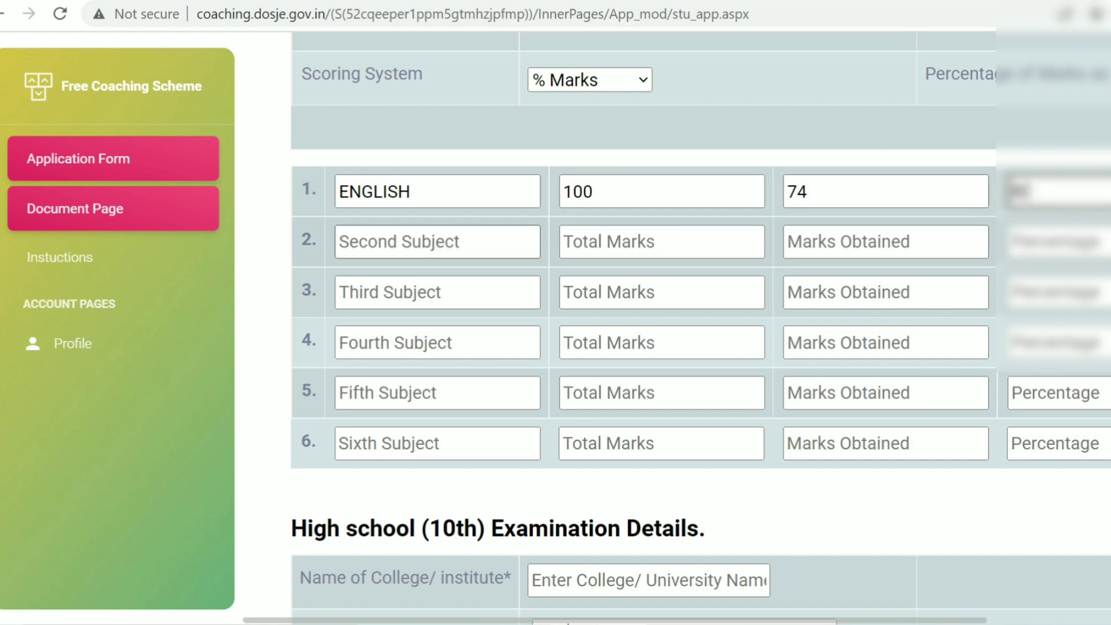
pyautogui.press('Tab')
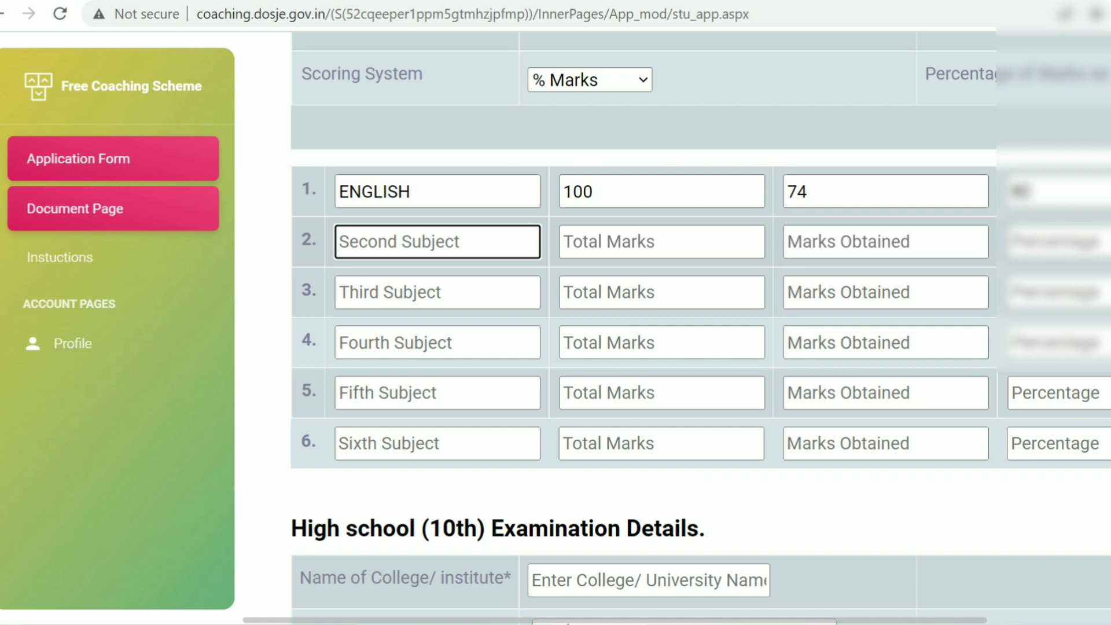
pyautogui.write('URD')
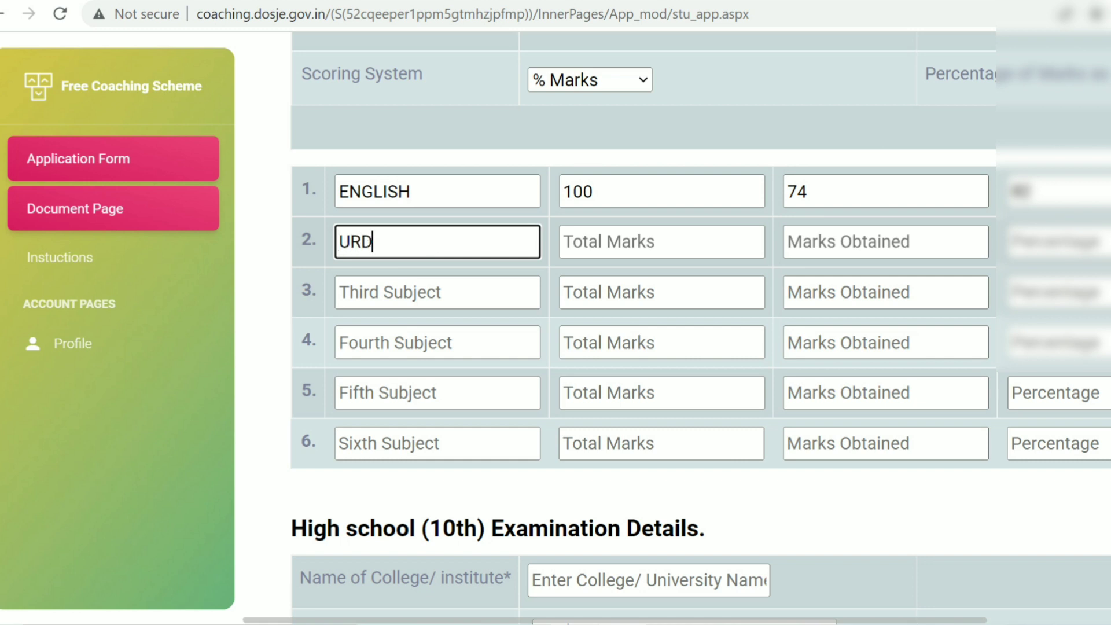
pyautogui.write('U')
pyautogui.press('Tab')
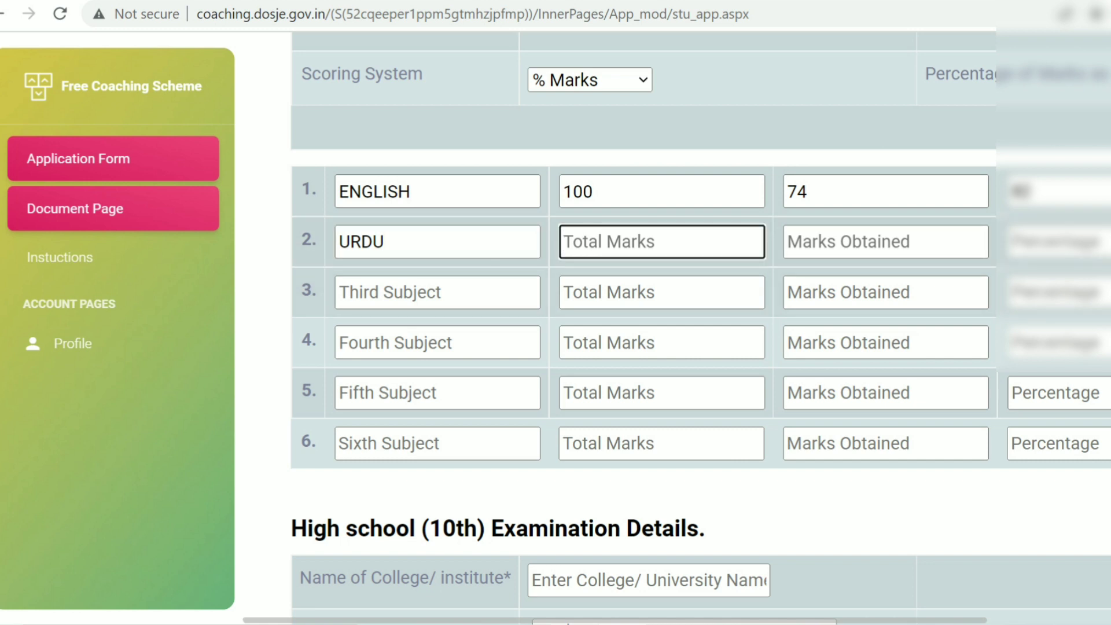
pyautogui.write('100')
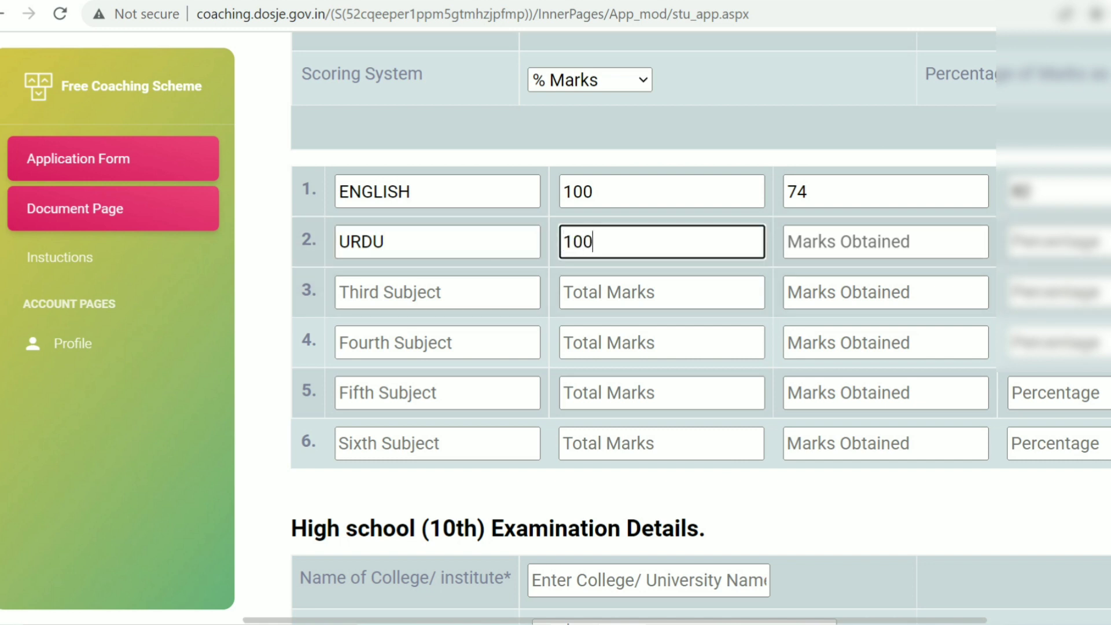
pyautogui.press('Tab')
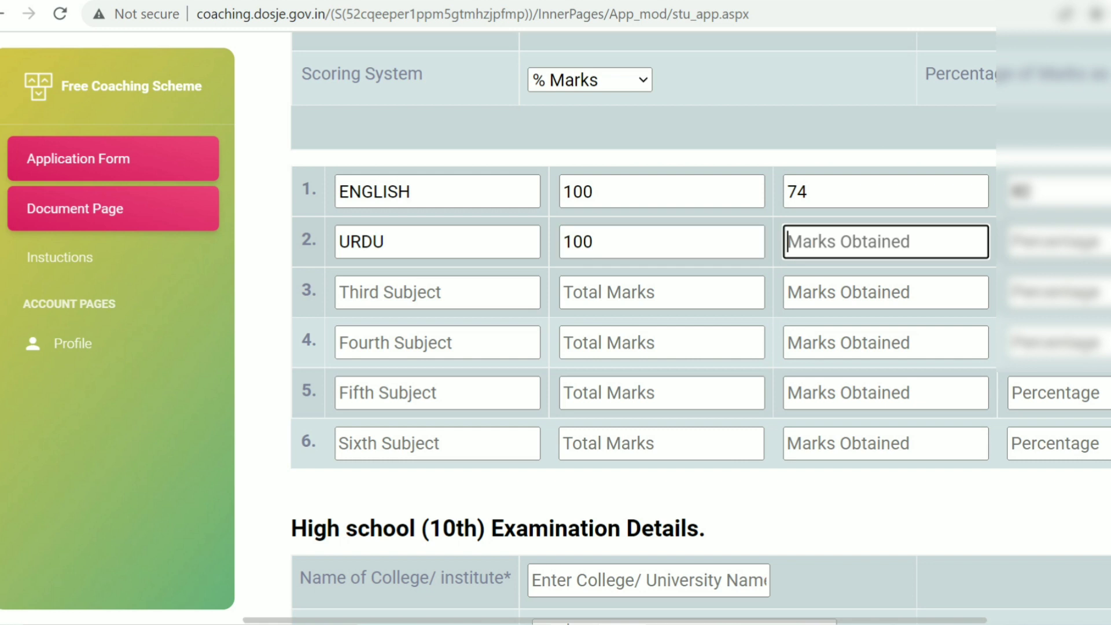
pyautogui.write('73')
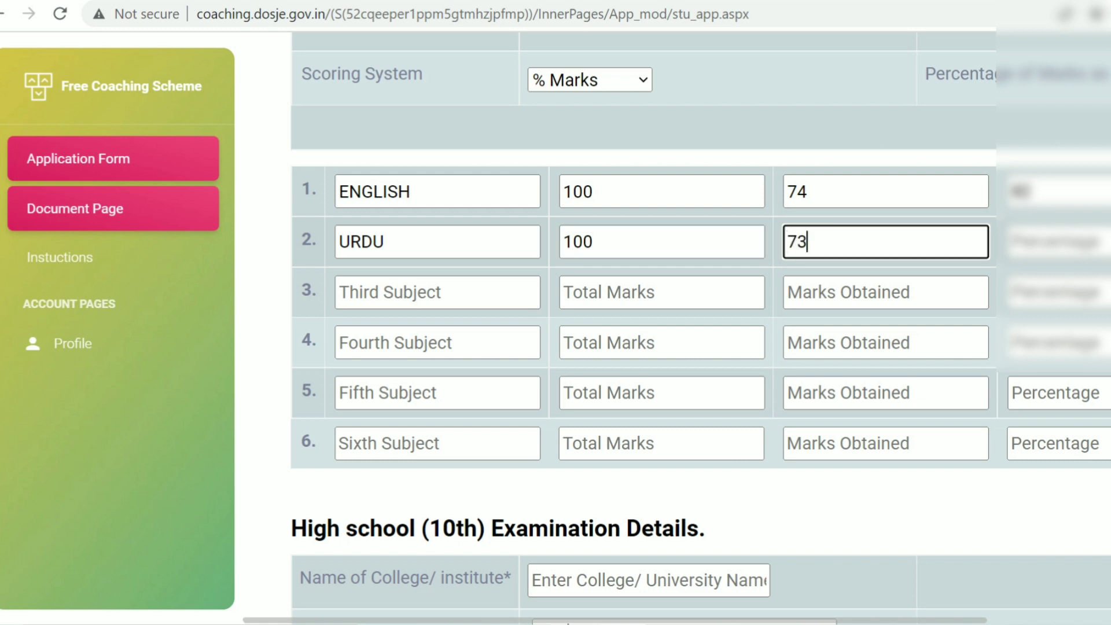
pyautogui.press('Tab')
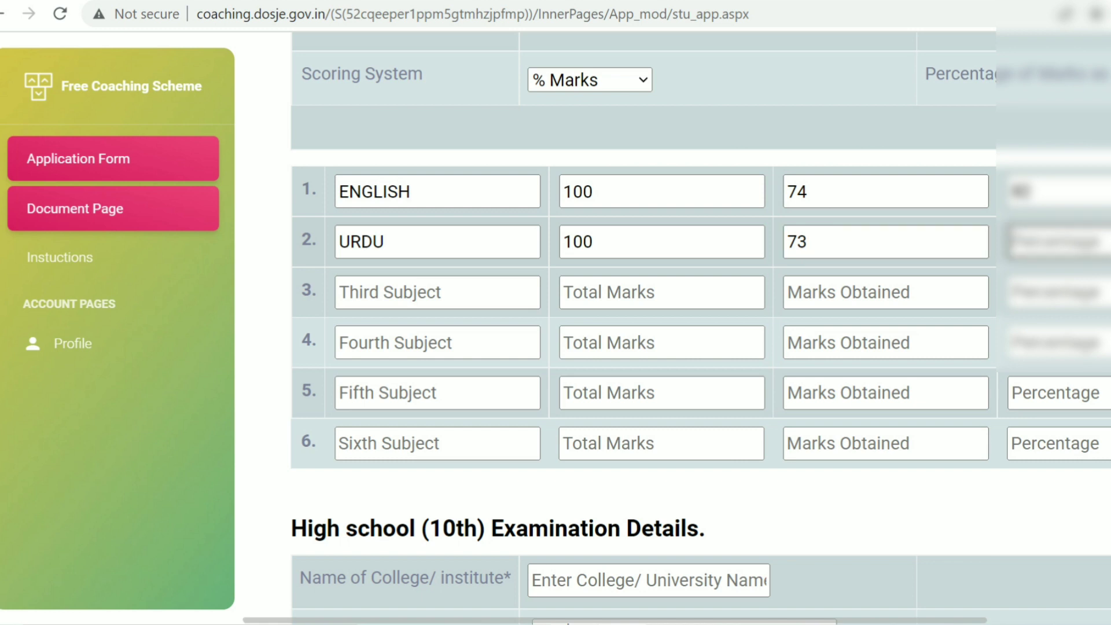
pyautogui.write('73')
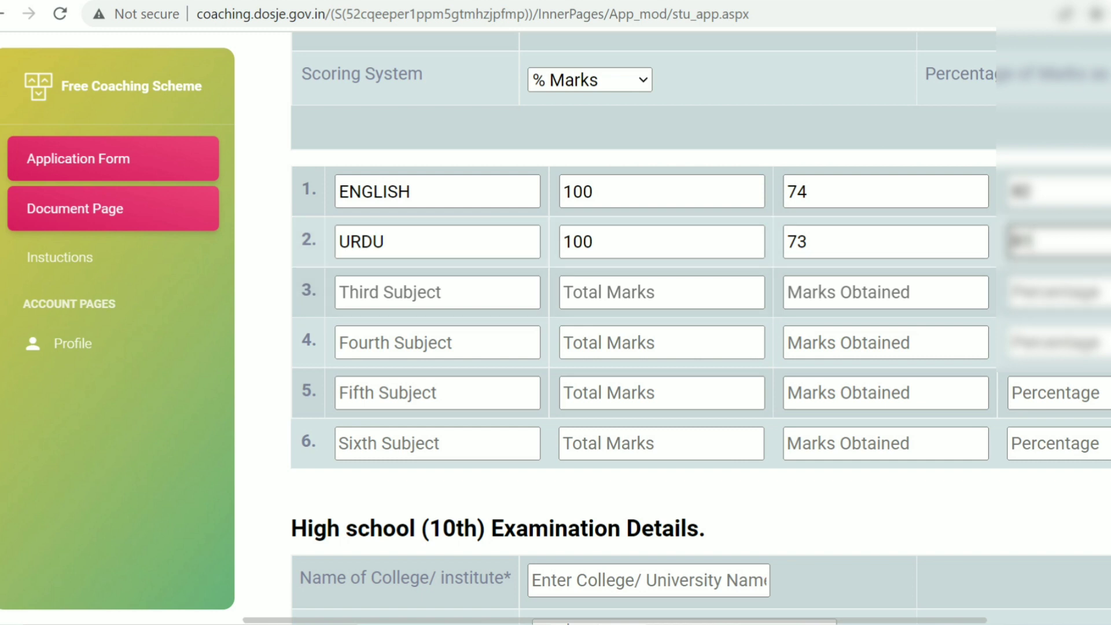
# Scroll to the High school (10th) section and enter IQRA as its college name.
pyautogui.scroll(-1, 677, 329)
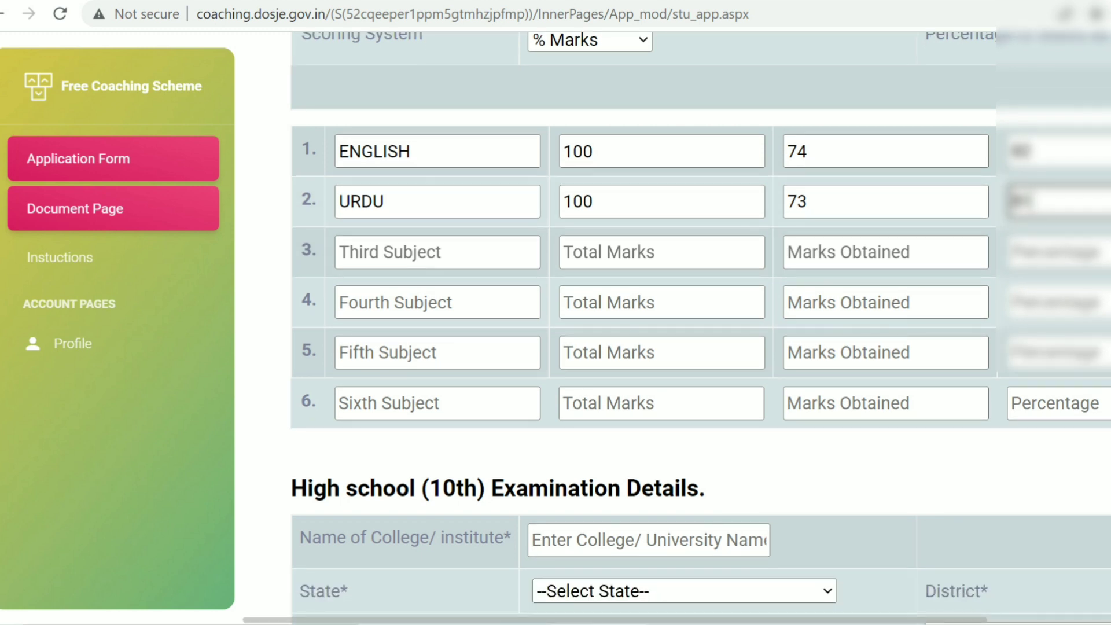
pyautogui.scroll(-1, 677, 329)
pyautogui.scroll(-2, 677, 329)
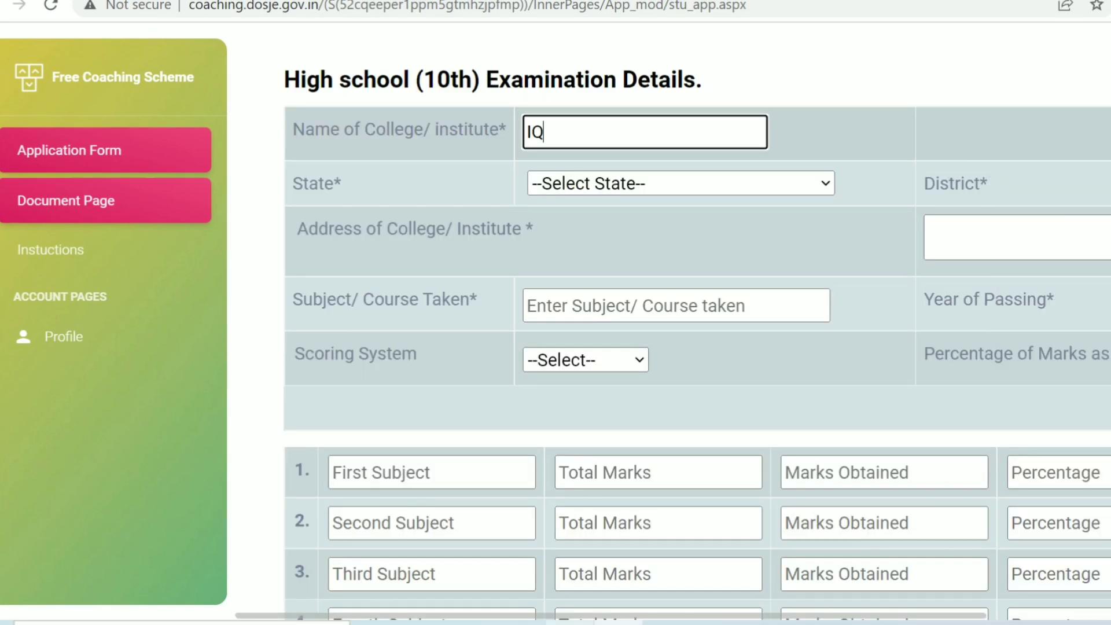
pyautogui.write('RA')
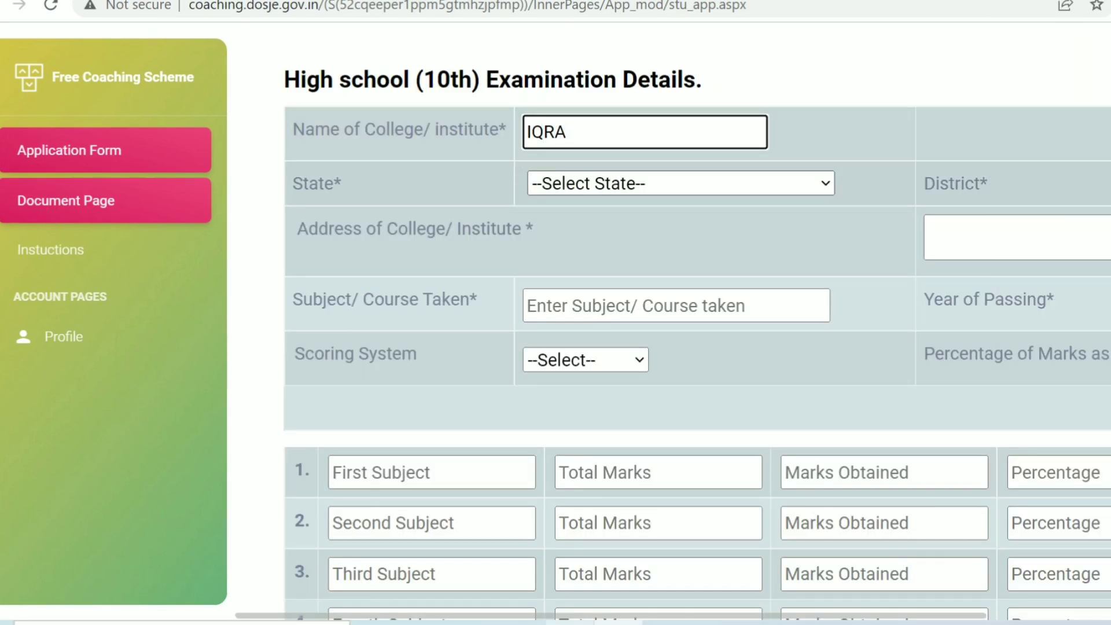
# Choose JAMMU AND KASHMIR as the 10th school's state.
pyautogui.click(680, 183)
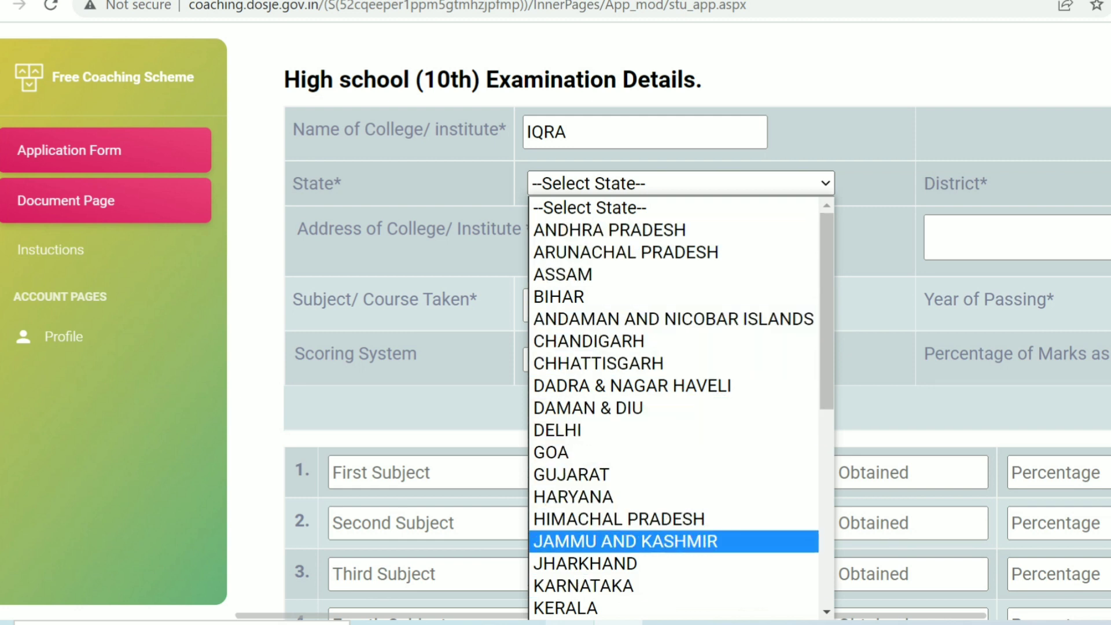
pyautogui.click(626, 541)
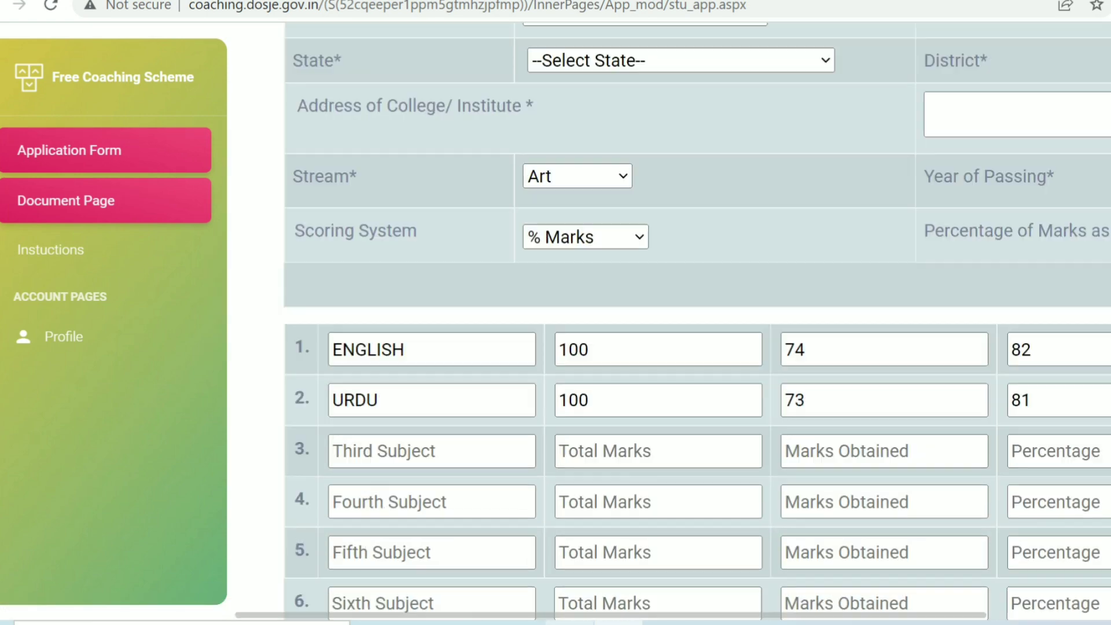
pyautogui.scroll(-10, 674, 322)
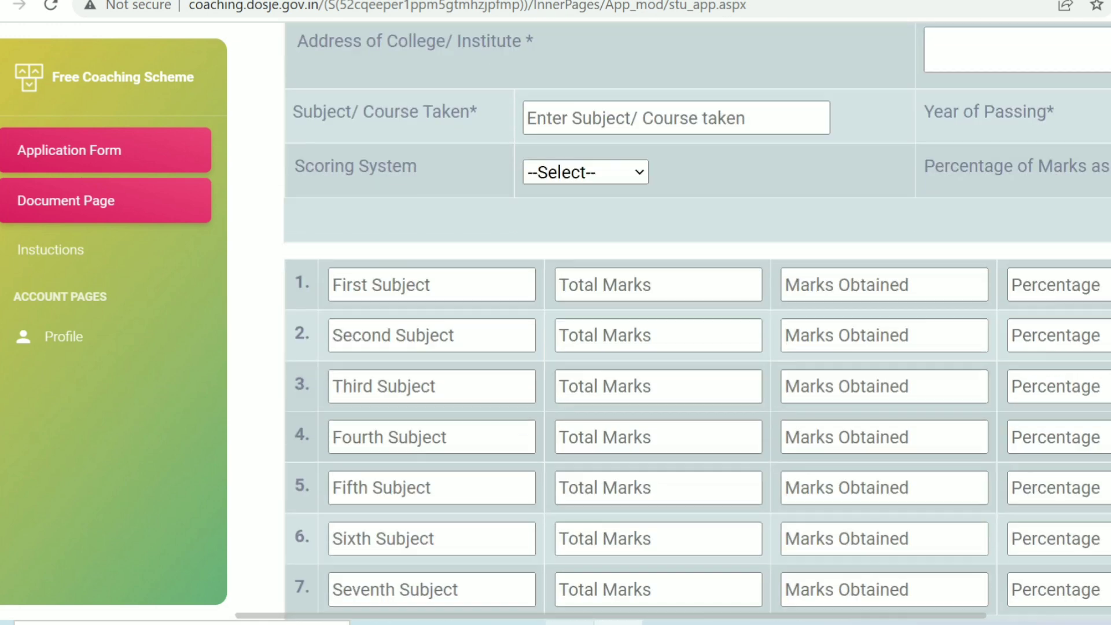
pyautogui.scroll(3, 674, 322)
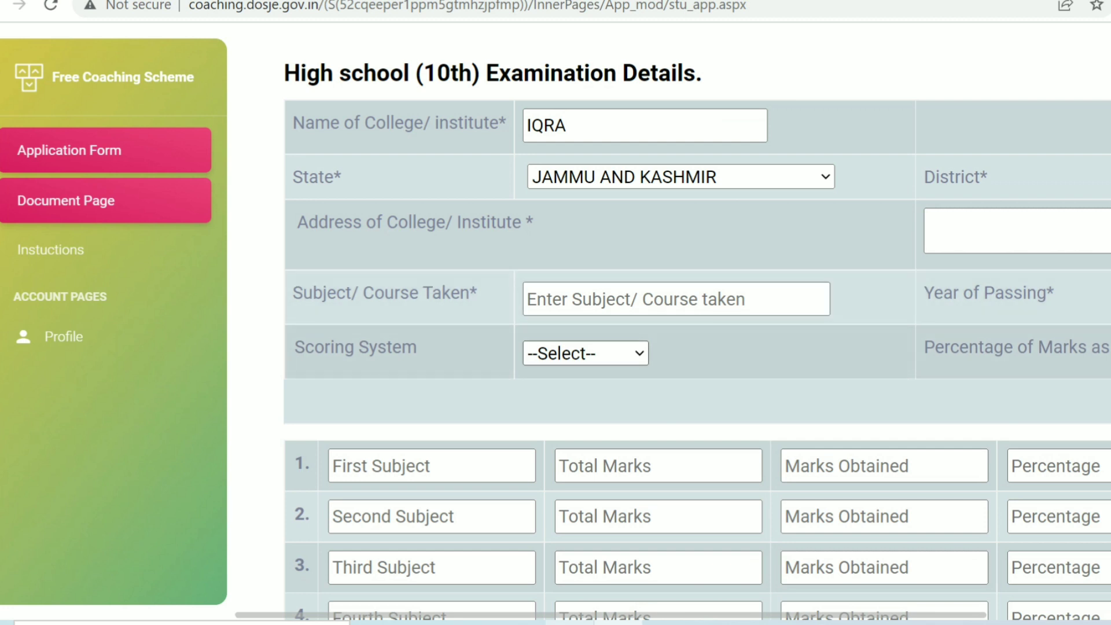
# Set the 10th scoring system to % Marks and enter ENGLISH as the first subject.
pyautogui.click(586, 353)
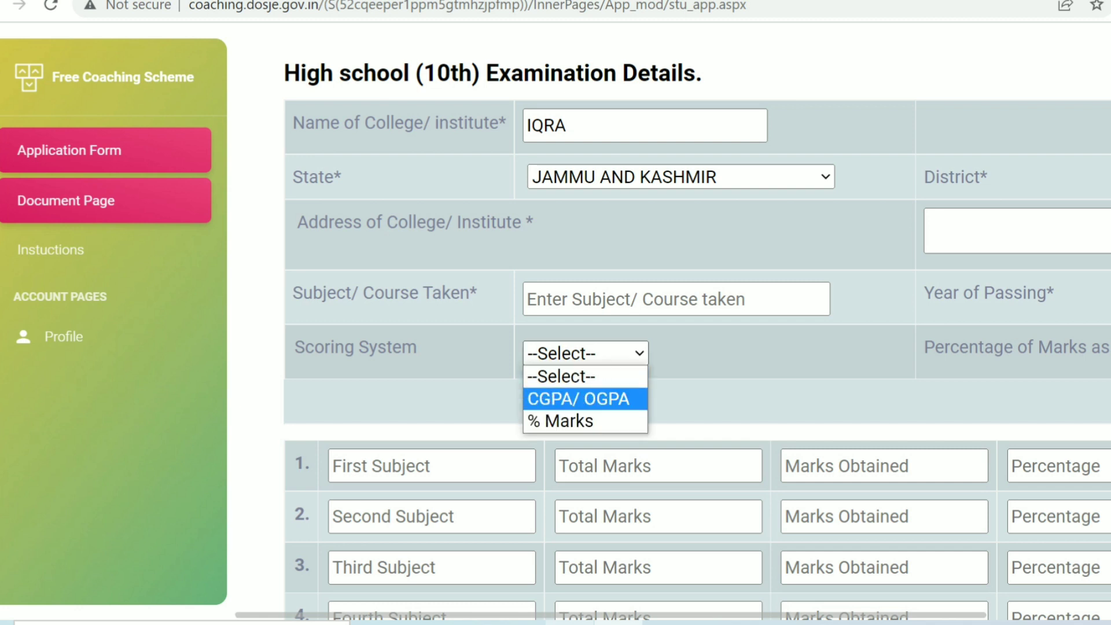
pyautogui.click(585, 422)
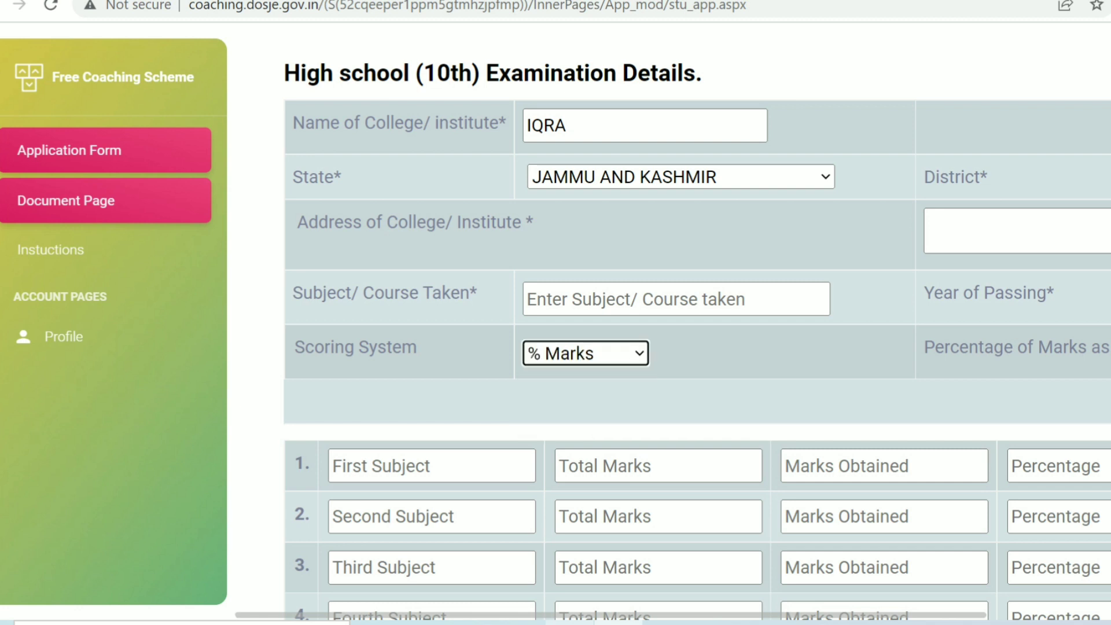
pyautogui.click(419, 337)
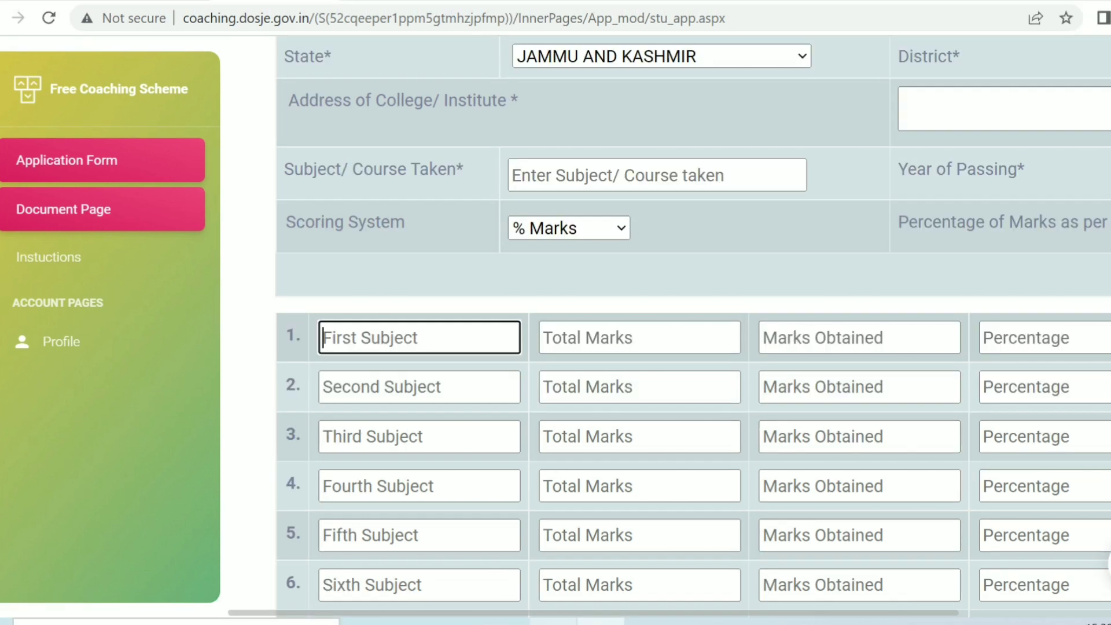
pyautogui.write('EN')
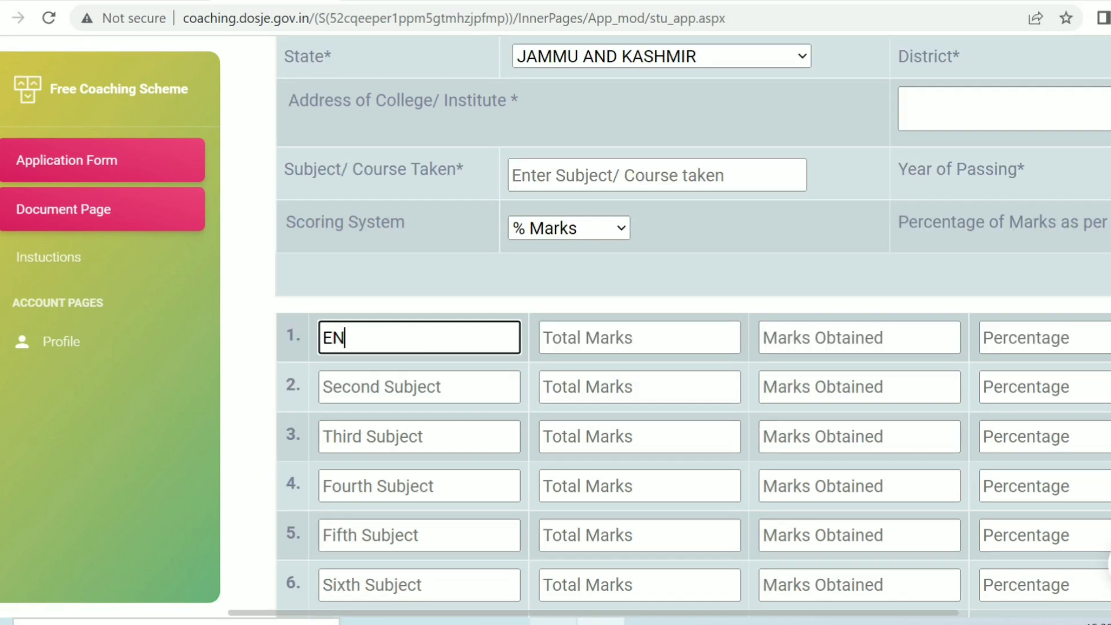
pyautogui.write('GLISH')
# Name the second subject MATH and give ENGLISH total 100, obtained 75, 75 percent.
pyautogui.click(419, 387)
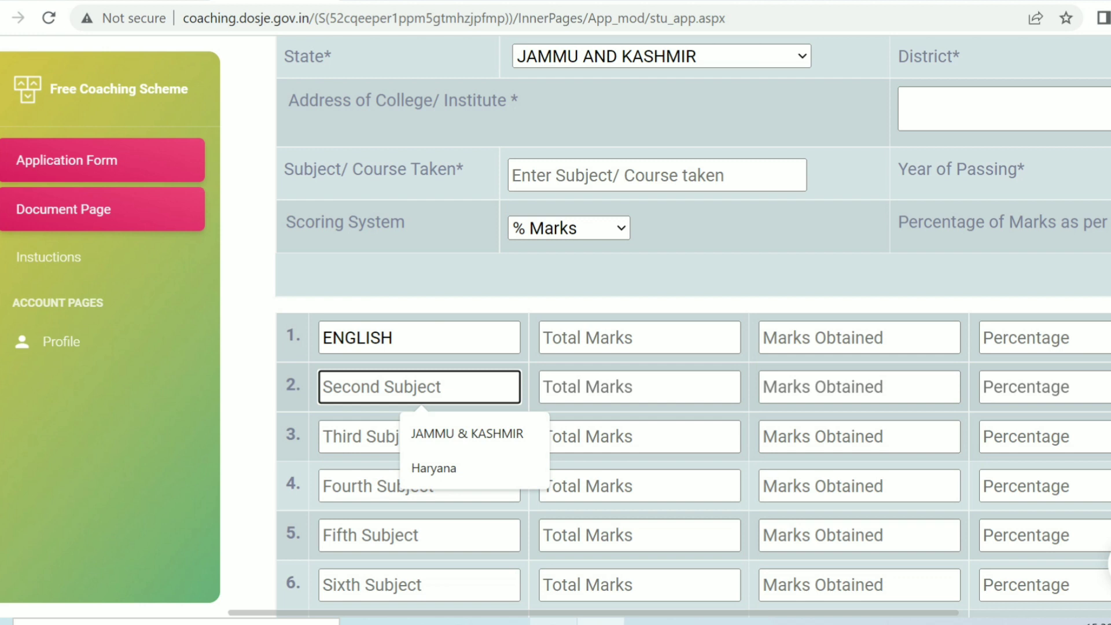
pyautogui.write('MATH')
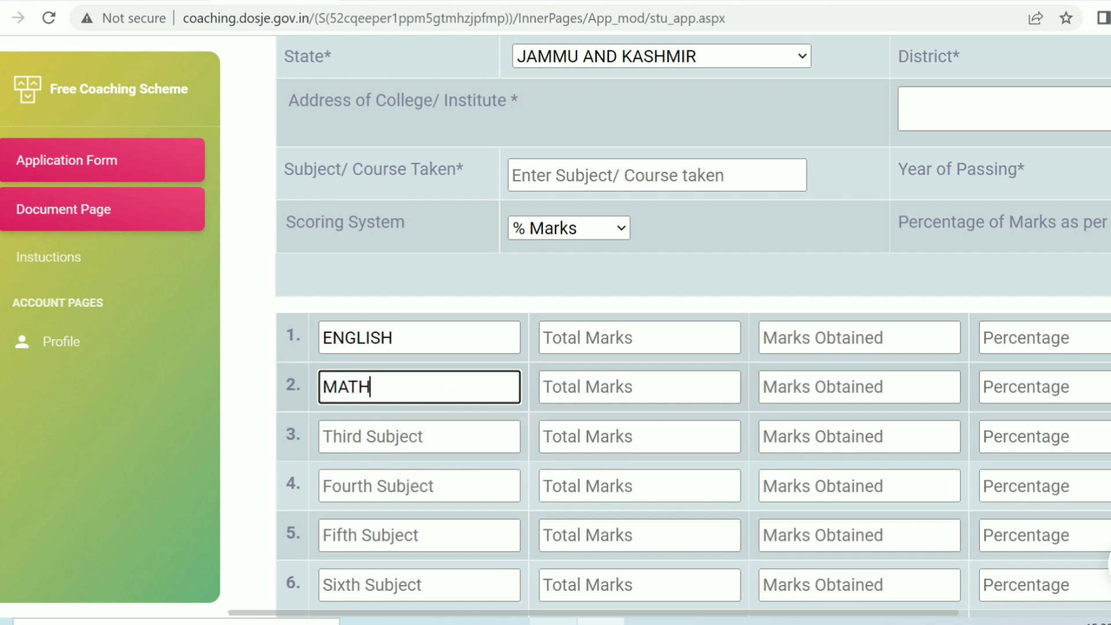
pyautogui.click(640, 337)
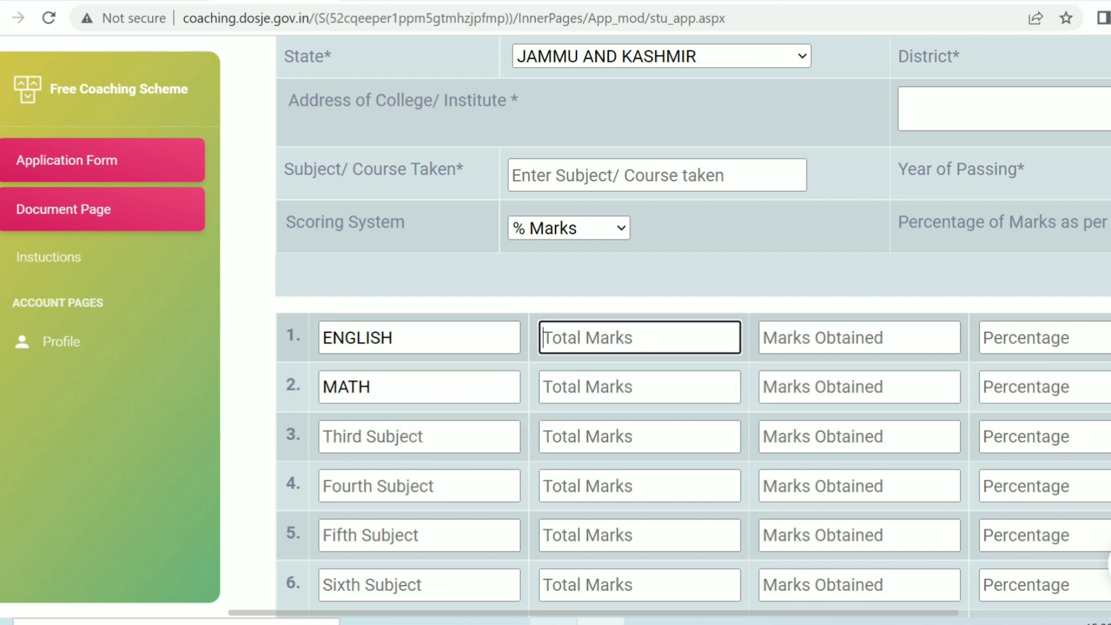
pyautogui.write('10')
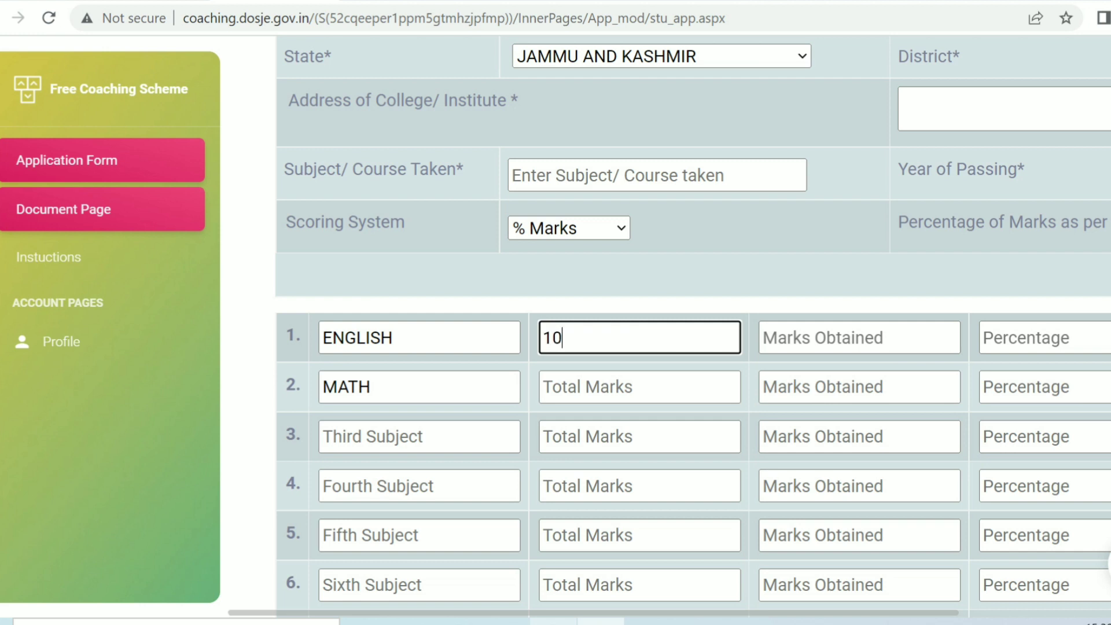
pyautogui.write('0')
pyautogui.click(860, 338)
pyautogui.write('7')
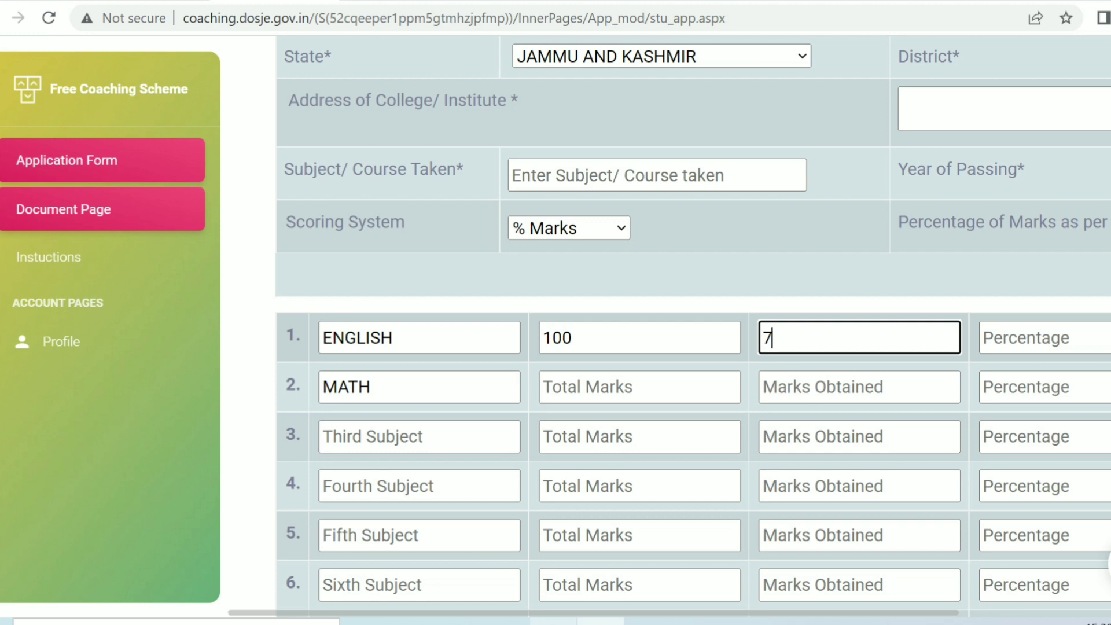
pyautogui.write('5')
pyautogui.press('Tab')
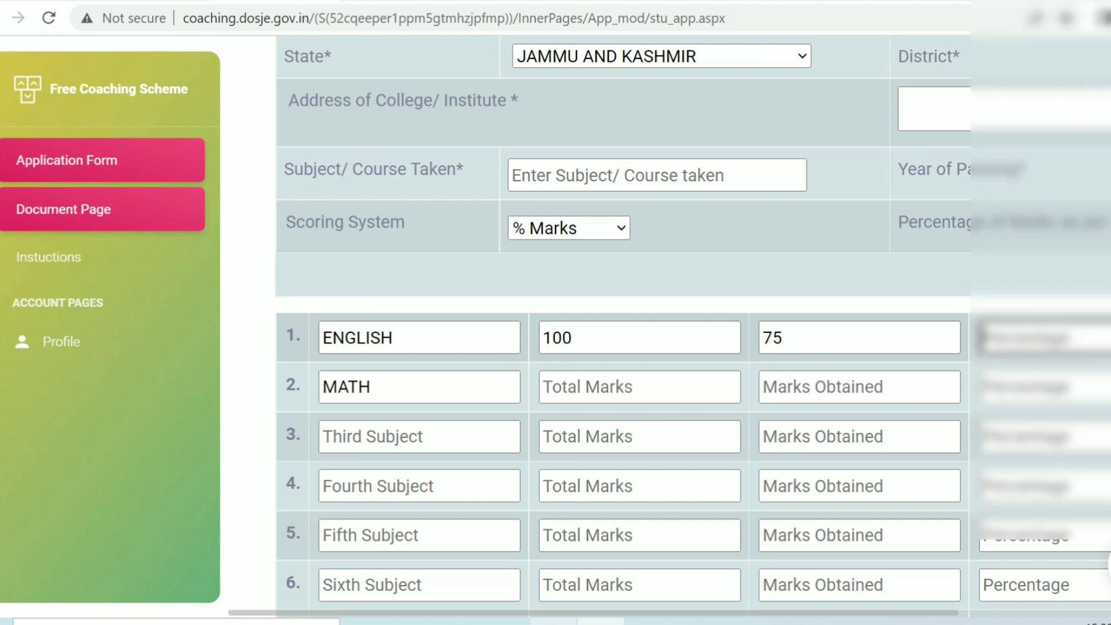
pyautogui.write('75')
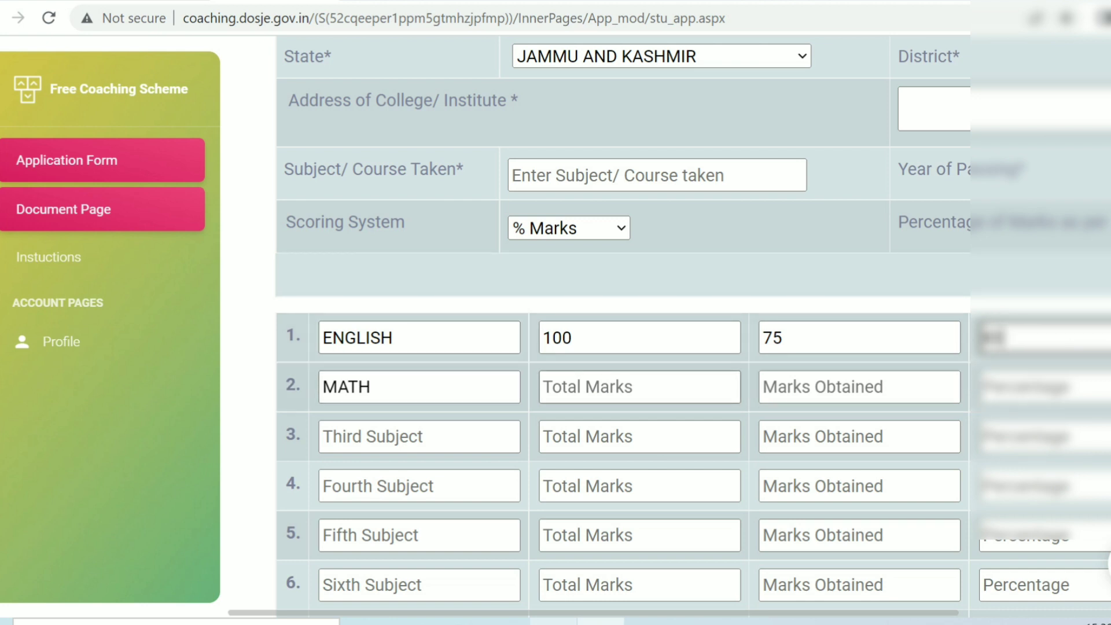
# Enter the MATH marks: total 100, obtained 67, 67 percent.
pyautogui.click(640, 387)
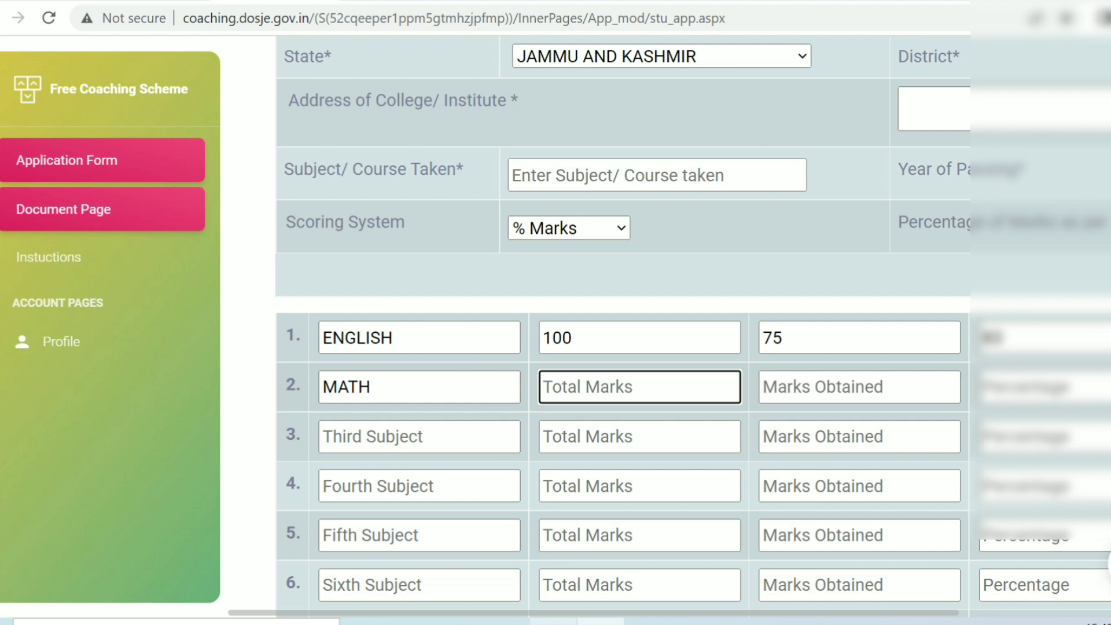
pyautogui.write('100')
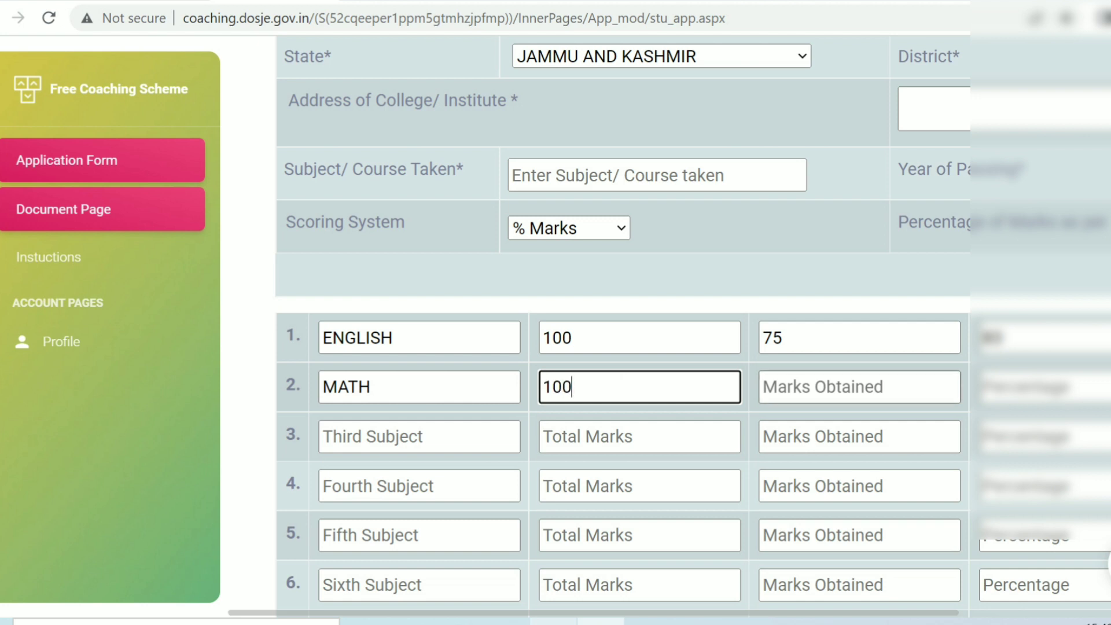
pyautogui.press('Tab')
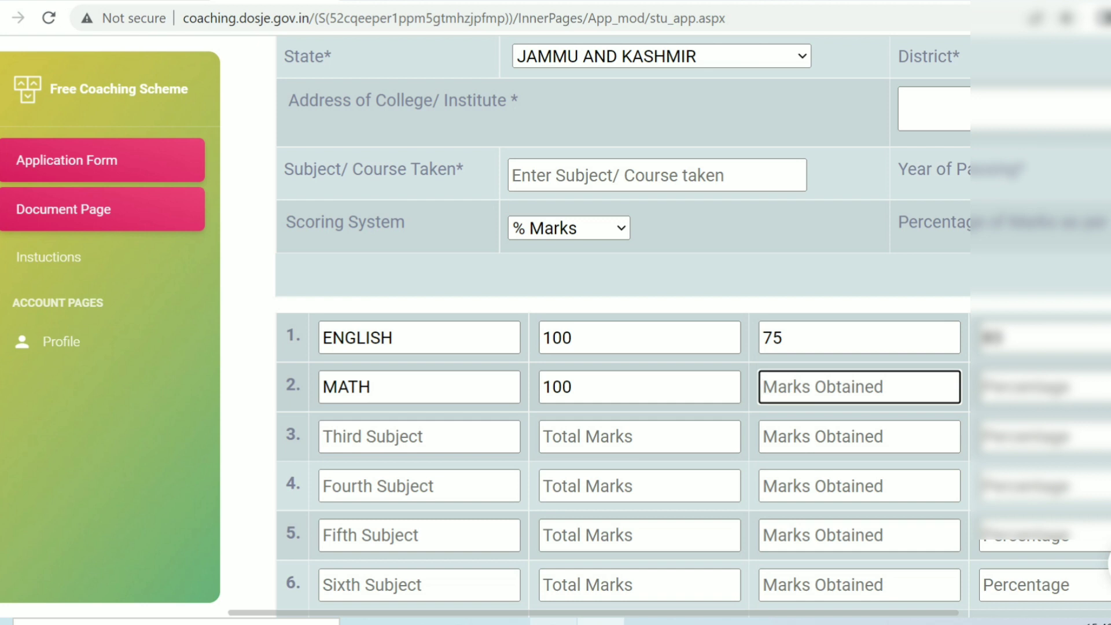
pyautogui.write('6')
pyautogui.write('7')
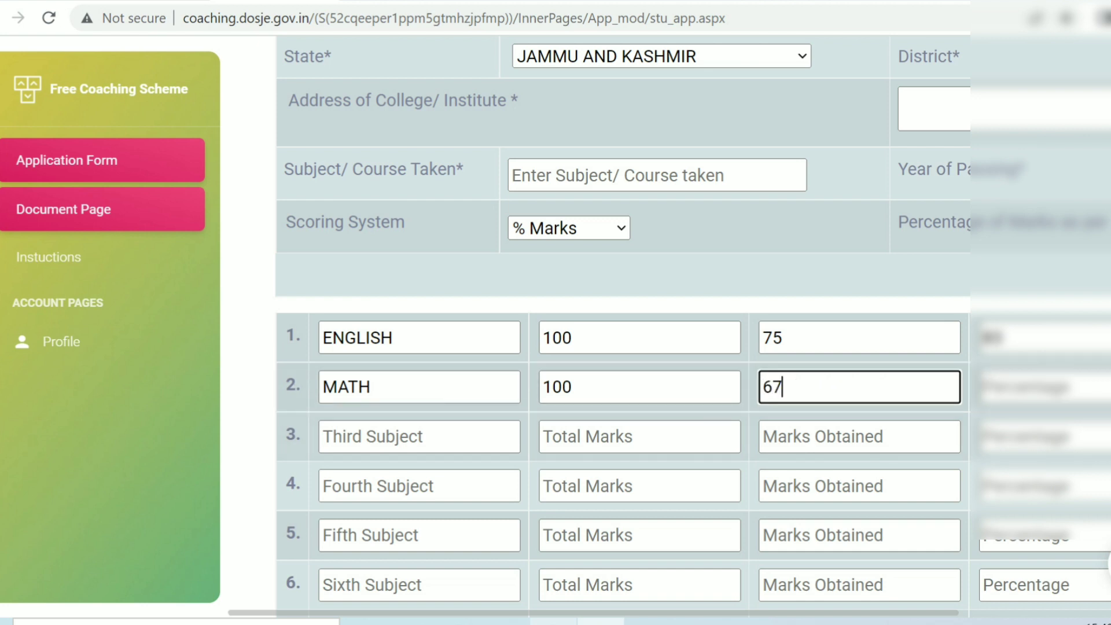
pyautogui.press('Tab')
pyautogui.write('67')
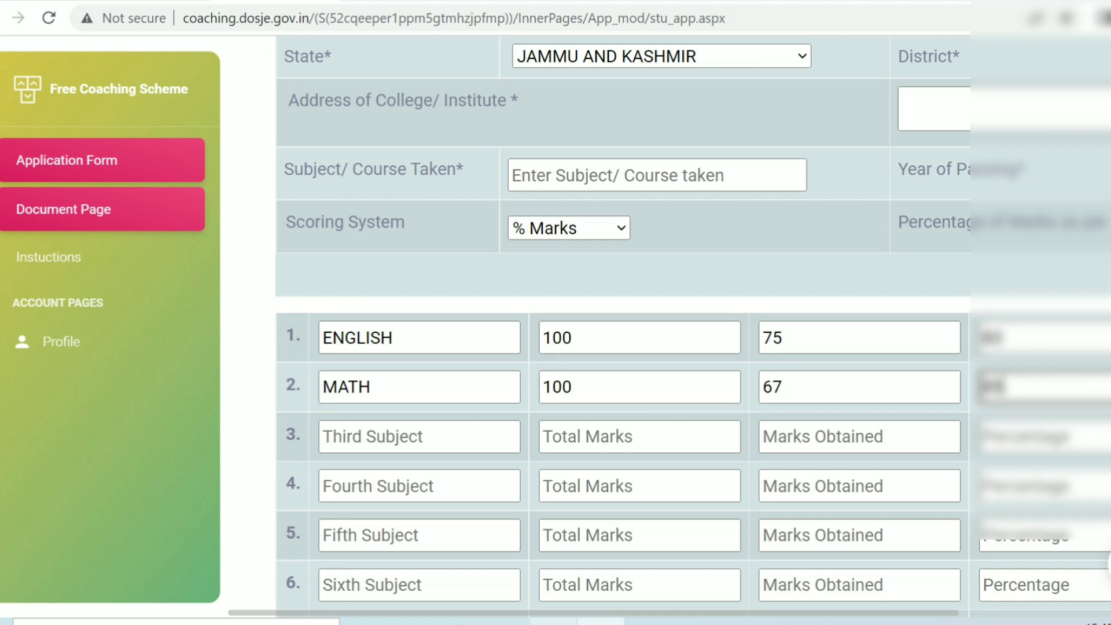
pyautogui.scroll(-5, 637, 347)
# Scroll past the bank account details to section 9's 2020-21 income table and select the Father's Name field.
pyautogui.scroll(-1, 637, 324)
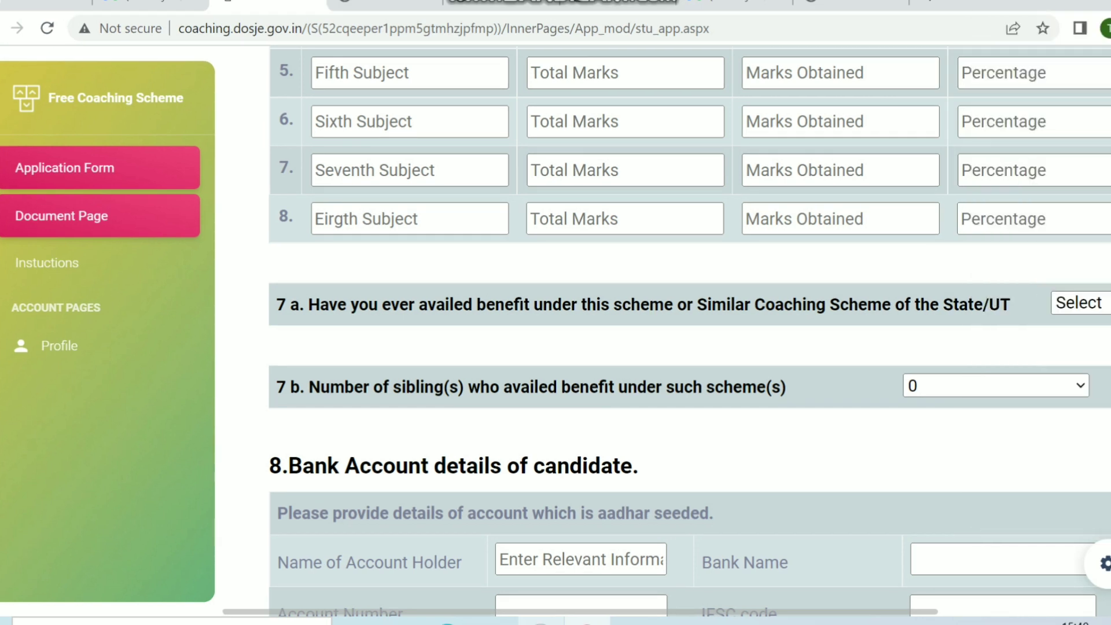
pyautogui.scroll(-1, 689, 330)
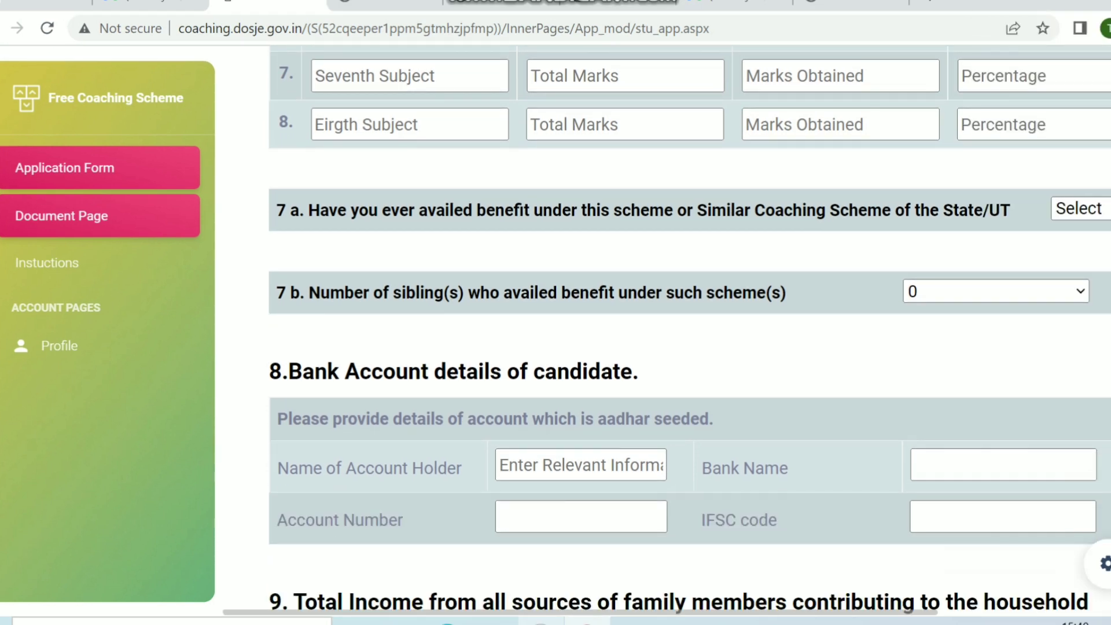
pyautogui.scroll(-1, 666, 330)
pyautogui.scroll(-1, 666, 330)
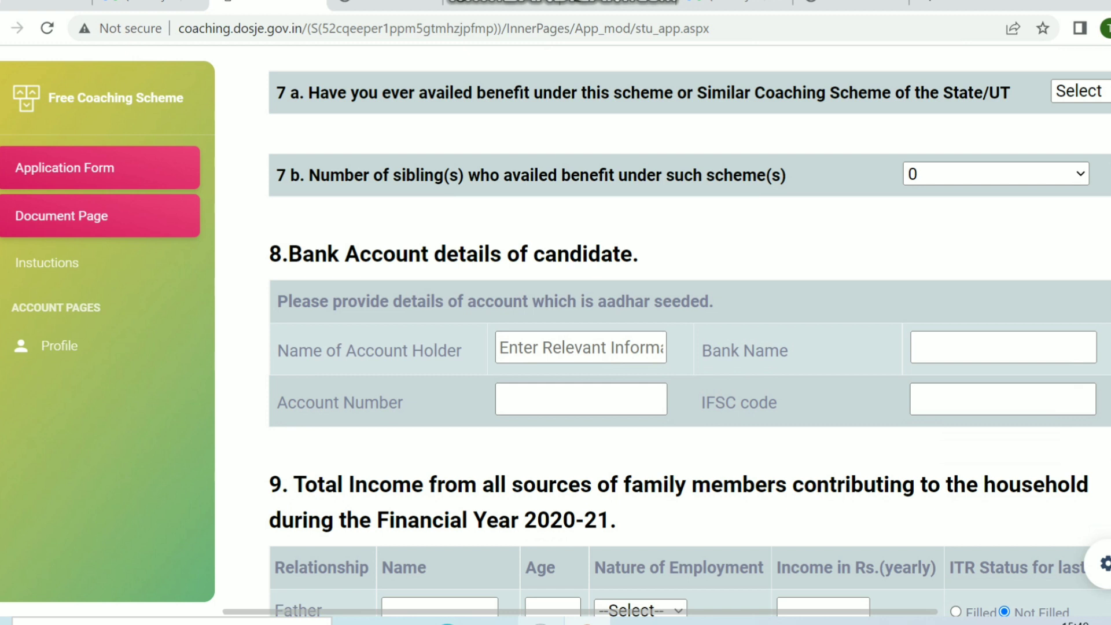
pyautogui.scroll(-1, 689, 330)
pyautogui.scroll(-2, 689, 330)
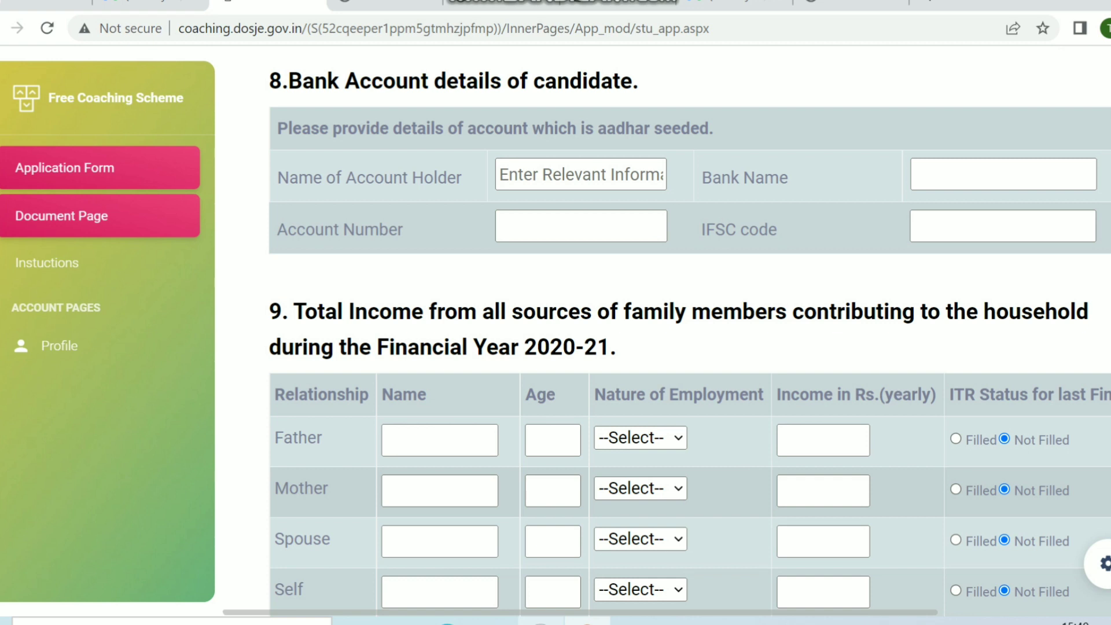
pyautogui.scroll(-2, 667, 332)
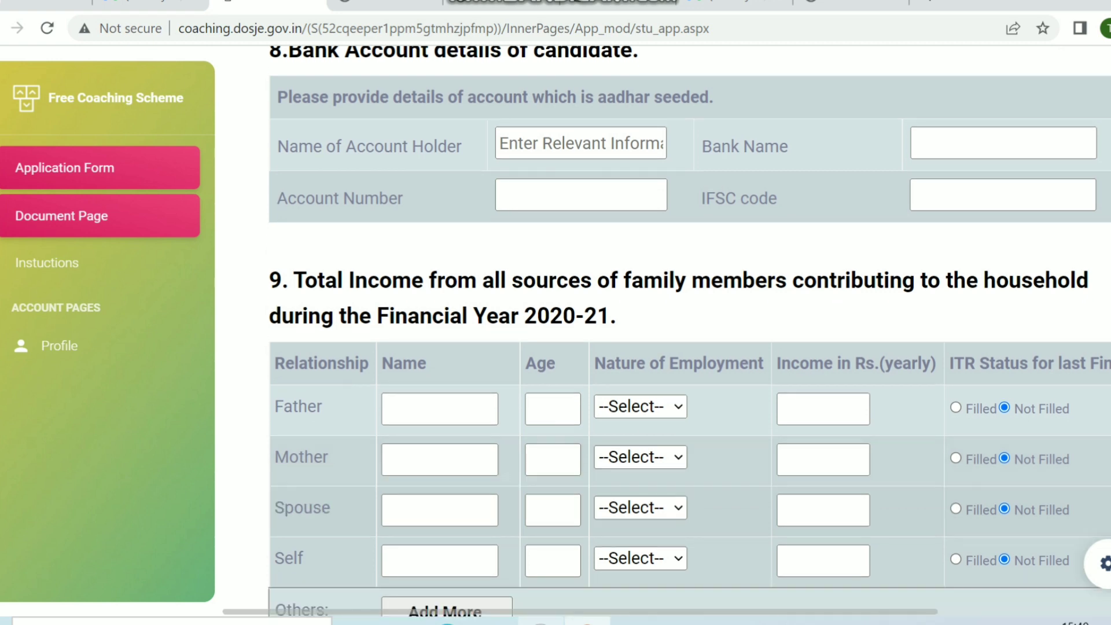
pyautogui.scroll(-2, 667, 332)
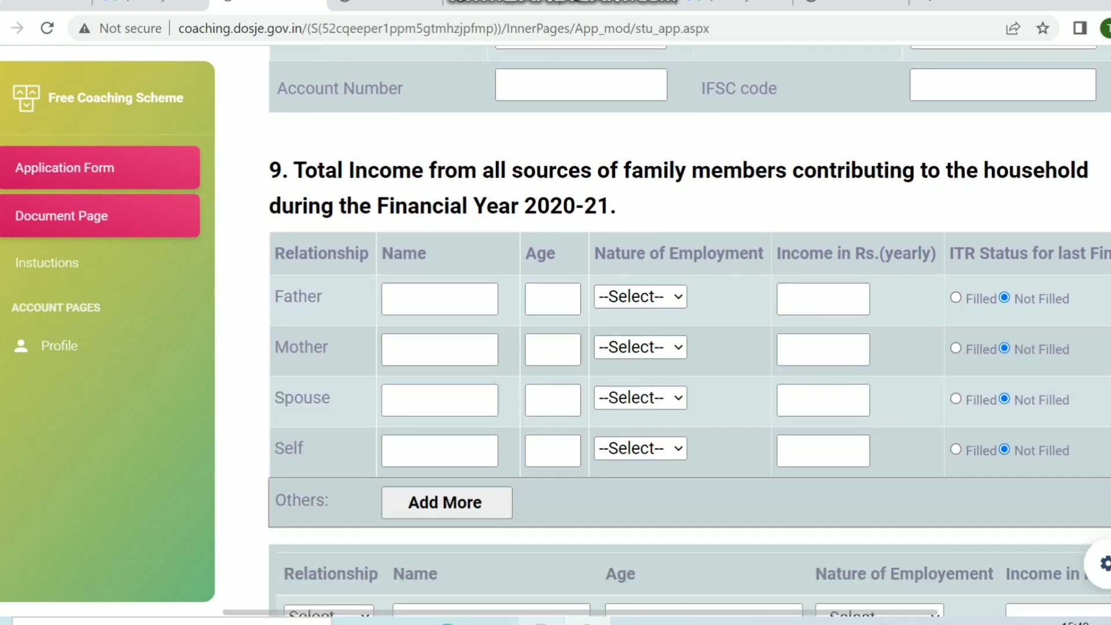
pyautogui.scroll(-1, 667, 332)
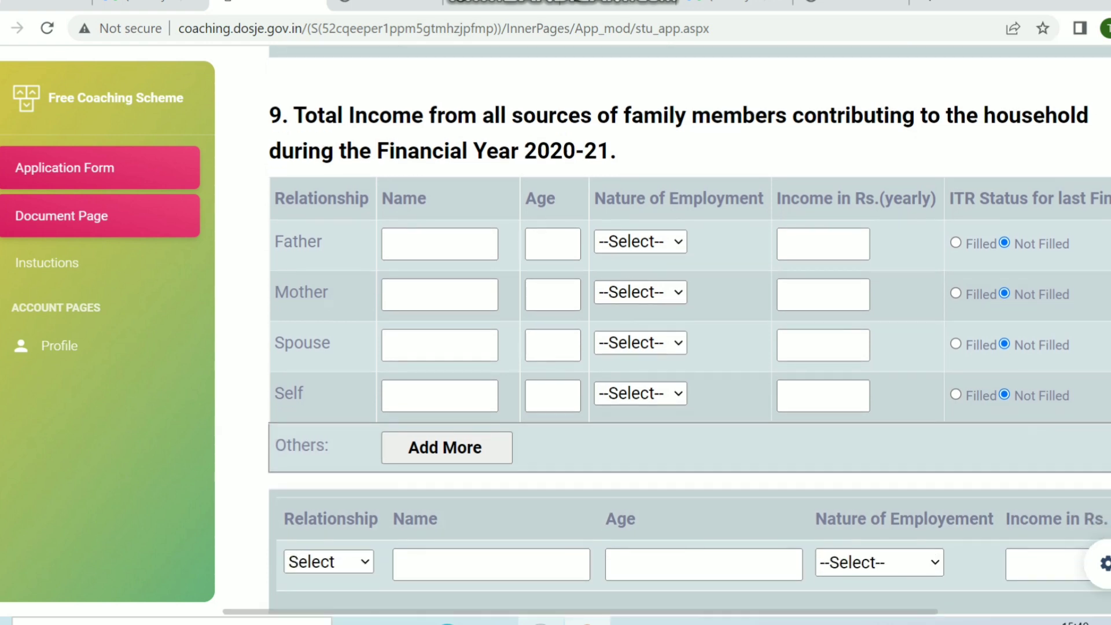
pyautogui.scroll(-1, 666, 332)
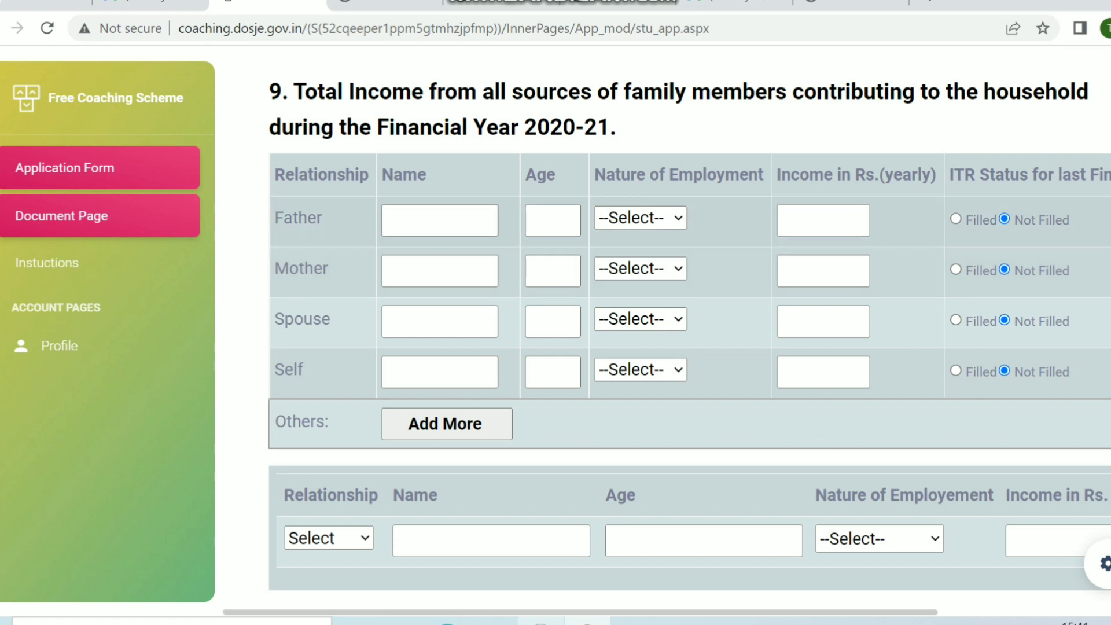
pyautogui.click(440, 220)
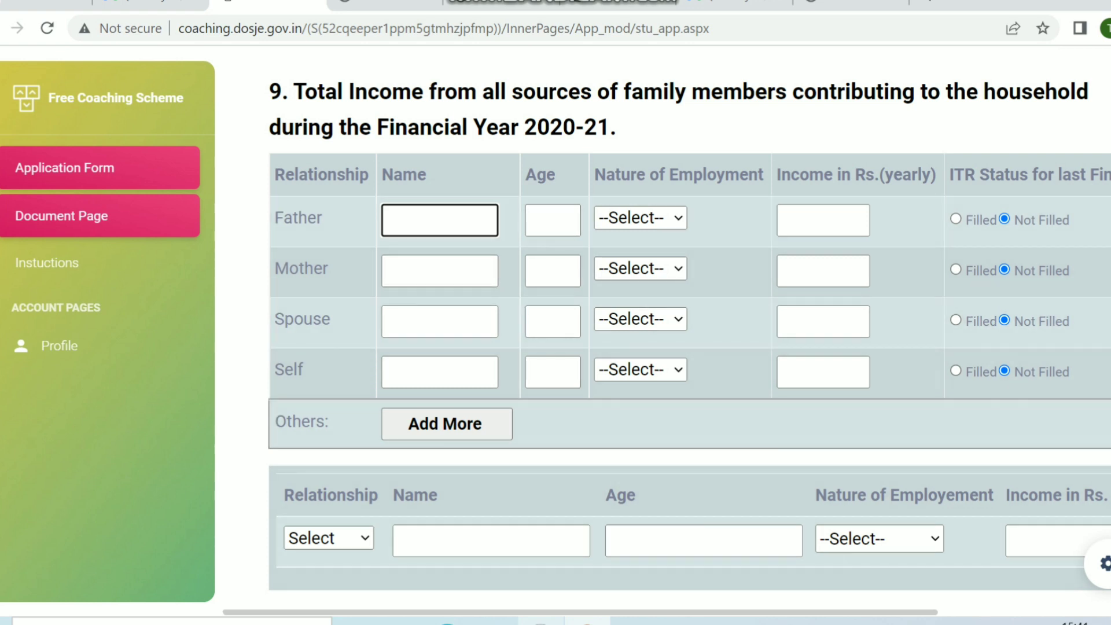
# Scroll down to section 10, Declaration, showing the Select Action dropdown and Submit Form button.
pyautogui.scroll(-8, 689, 324)
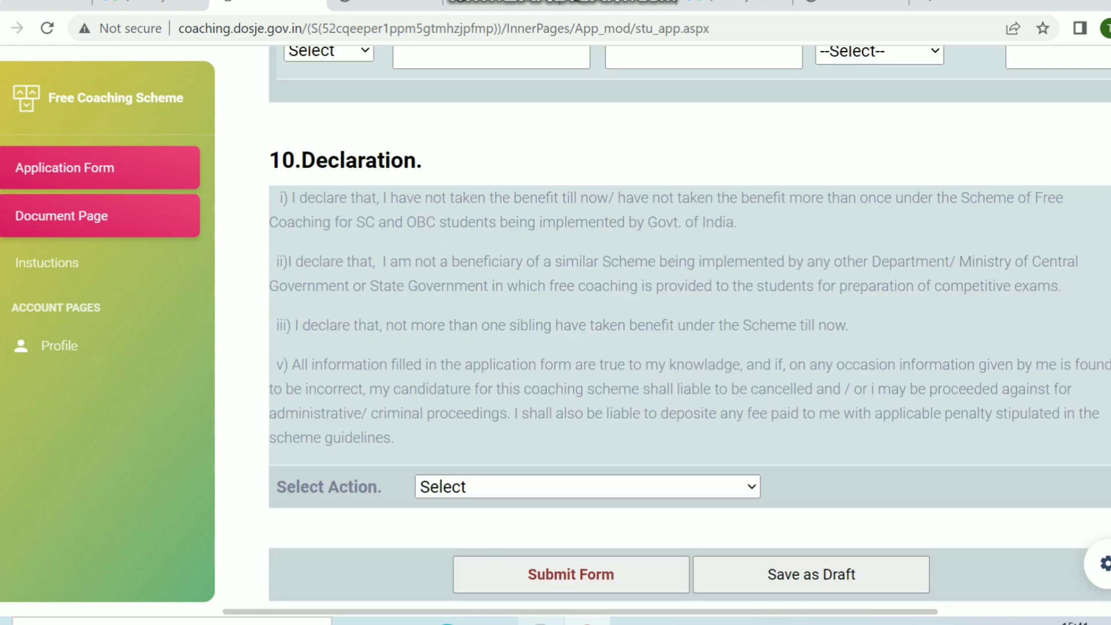
pyautogui.scroll(5, 689, 324)
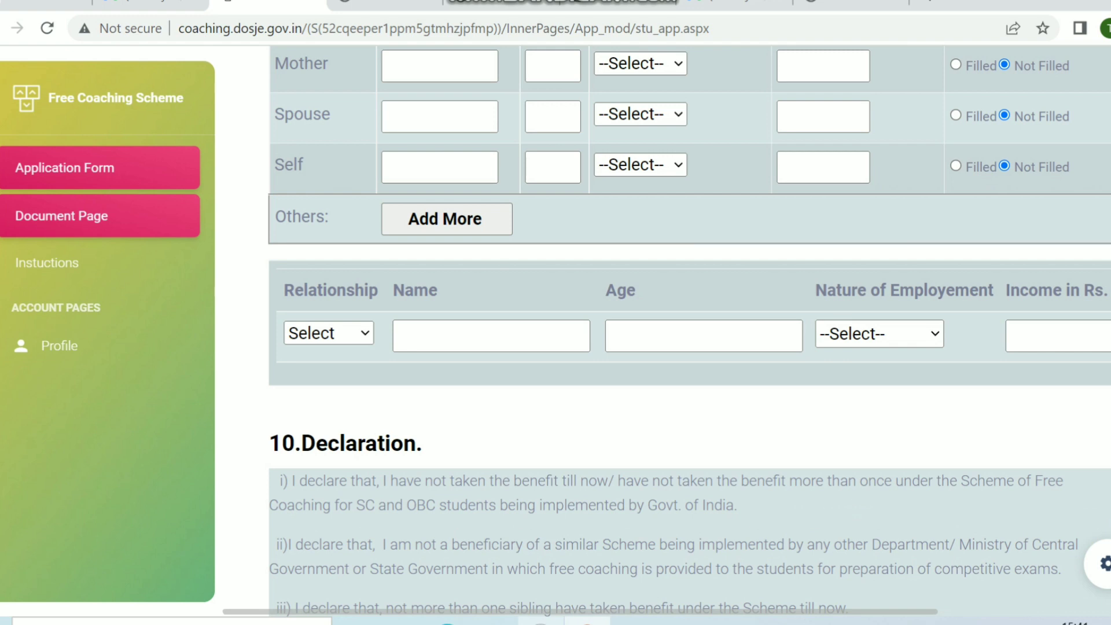
pyautogui.scroll(3, 689, 324)
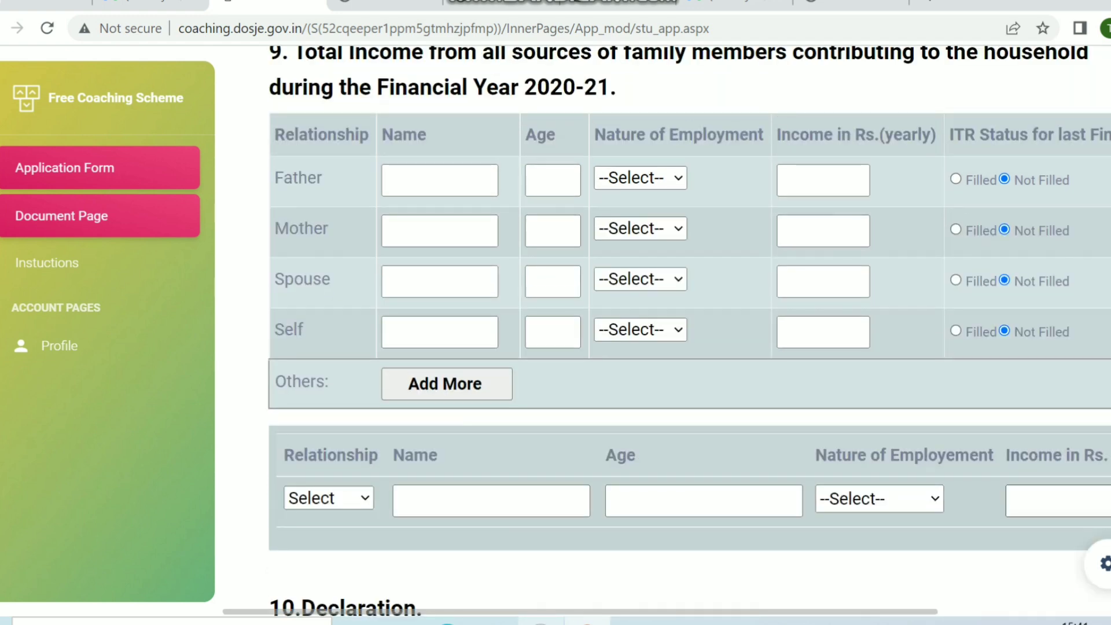
pyautogui.scroll(-4, 689, 324)
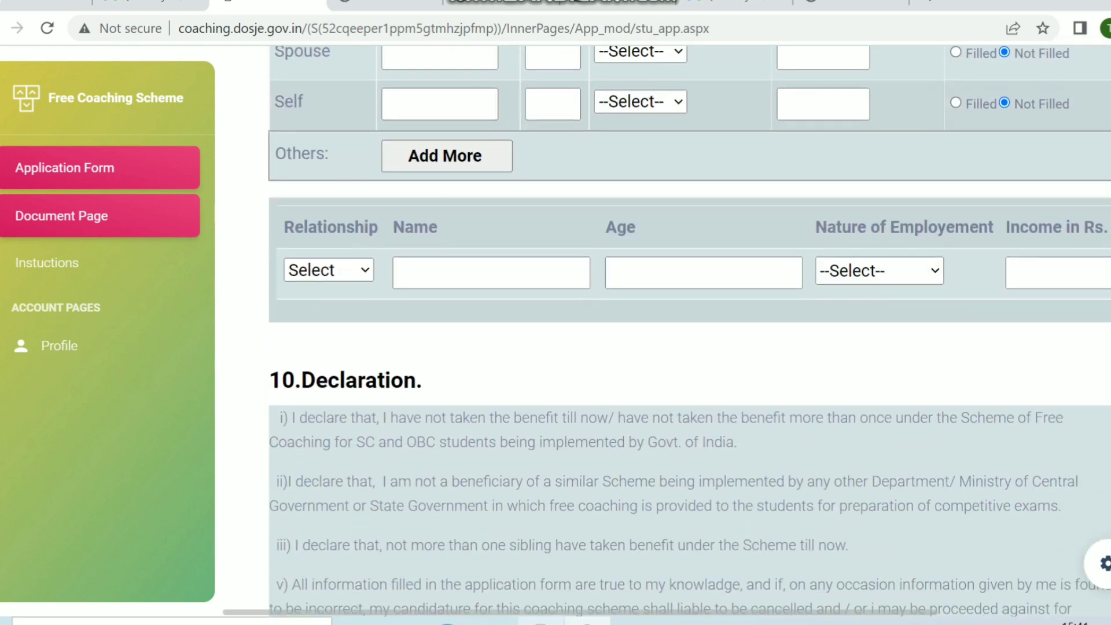
pyautogui.scroll(-1, 688, 324)
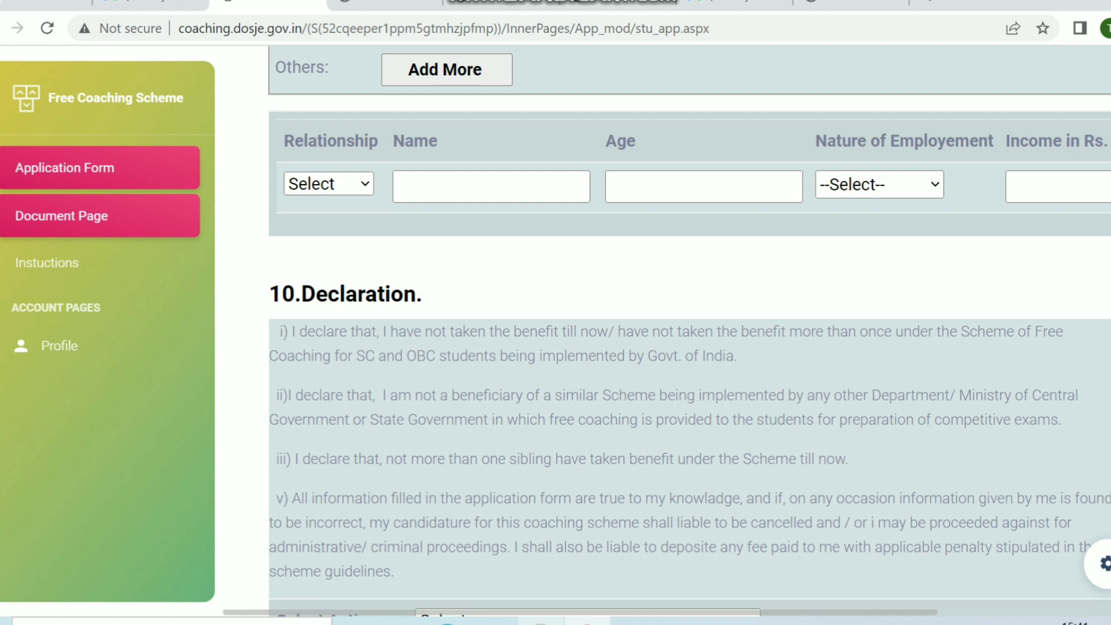
pyautogui.scroll(-1, 689, 324)
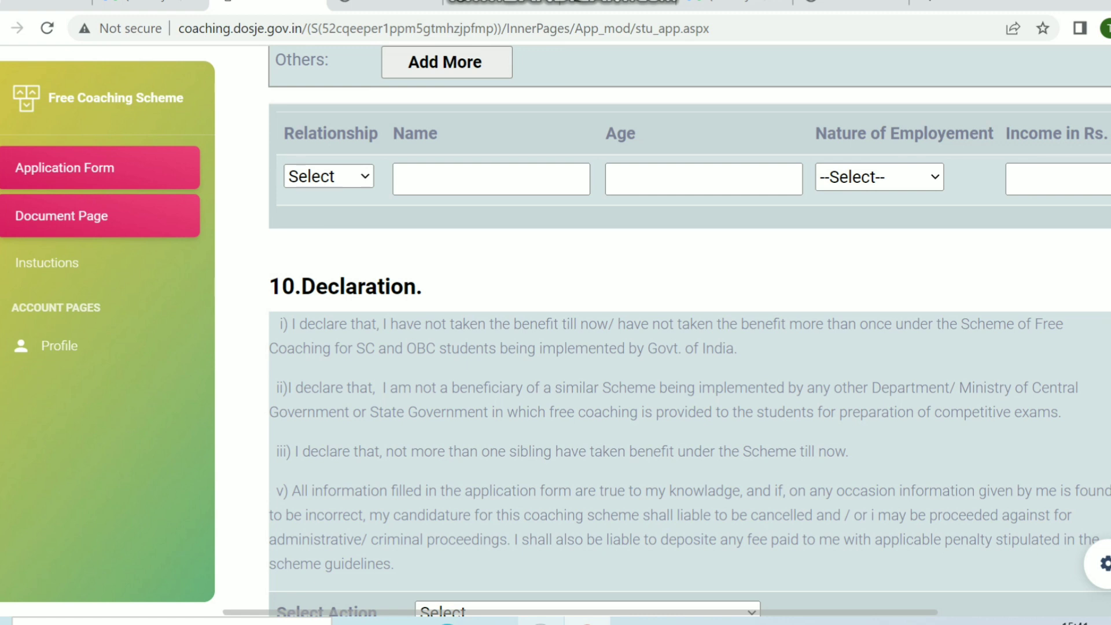
pyautogui.scroll(-3, 689, 330)
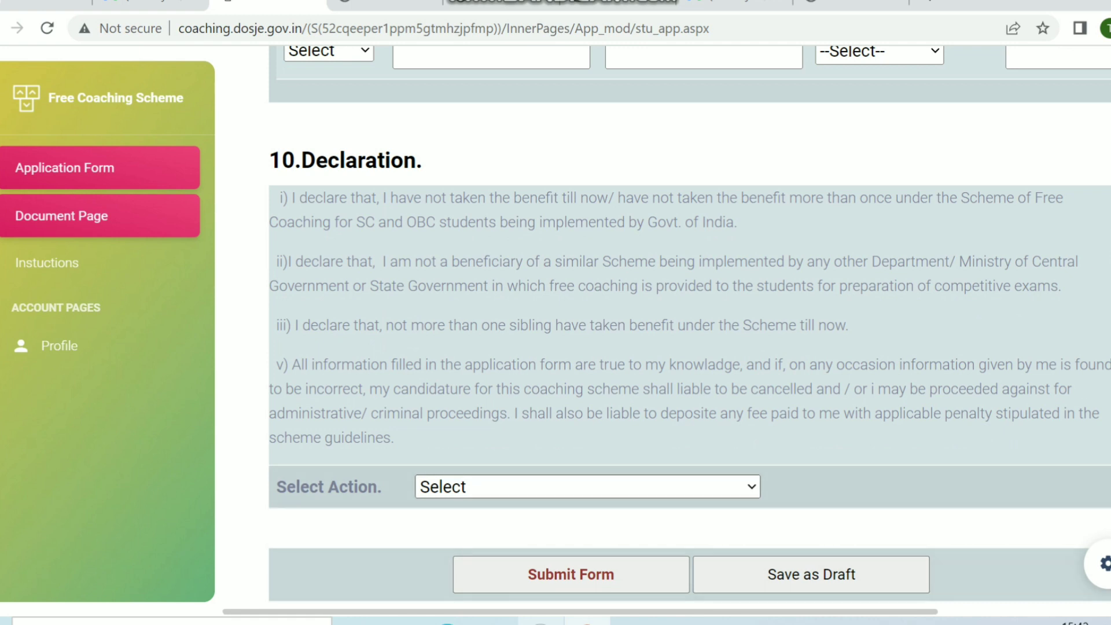
# Set the declaration's Select Action to "Yes I declare all that points are correct.".
pyautogui.click(589, 487)
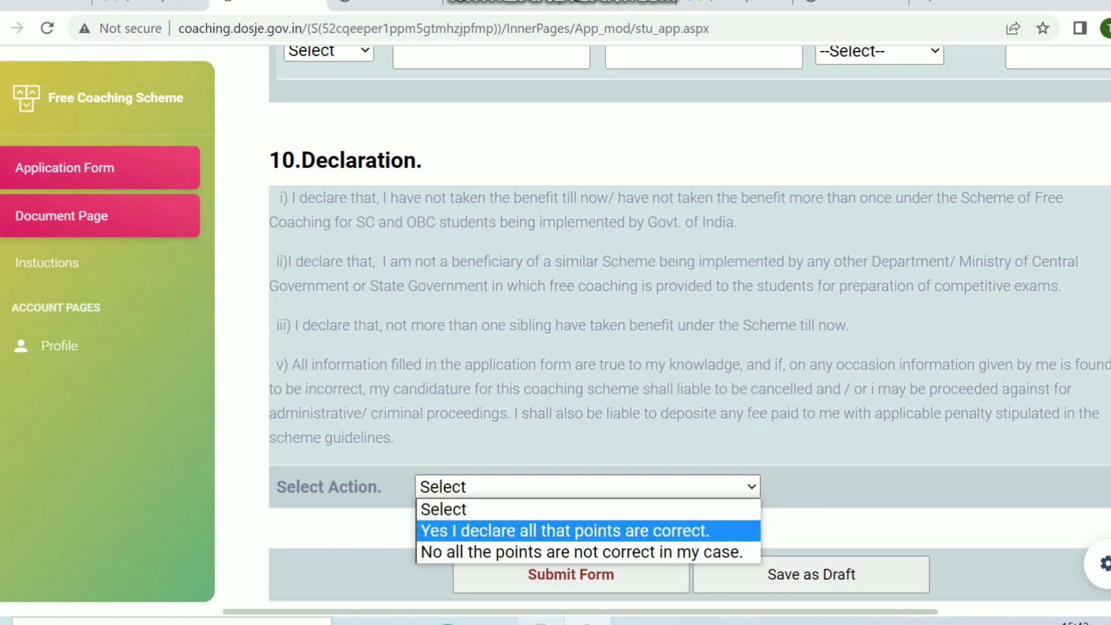
pyautogui.click(589, 531)
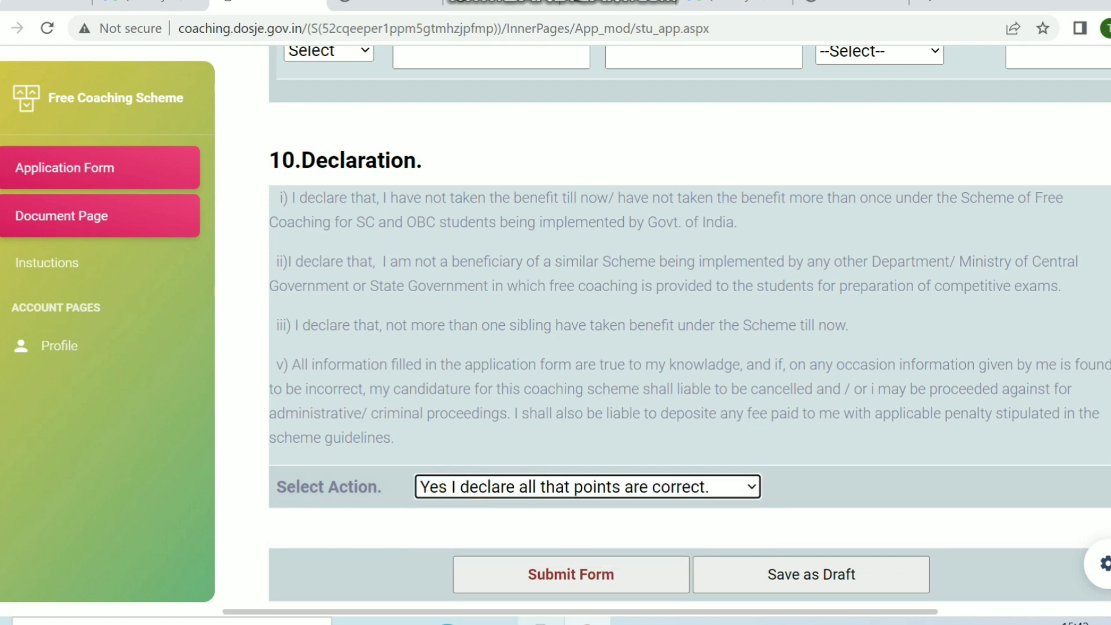